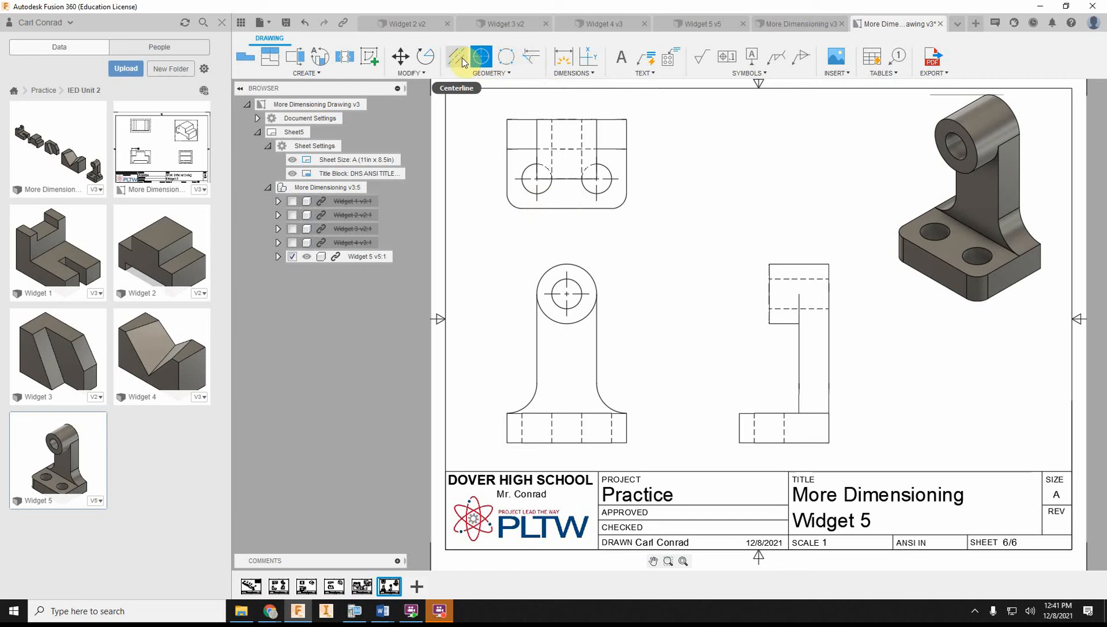
- Add centerlines between the hidden edges of the boss hole in the top view and both base holes in the front view
{"action": "left_click", "coordinate": [462, 58]}
{"action": "left_click", "coordinate": [551, 153]}
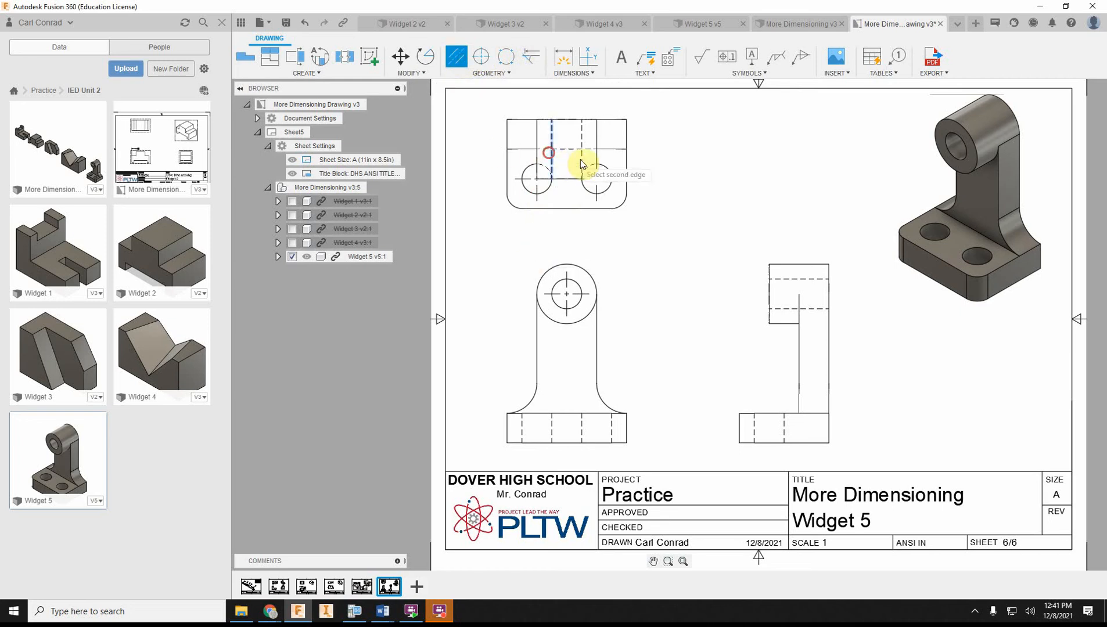
{"action": "left_click", "coordinate": [581, 158]}
{"action": "left_click", "coordinate": [521, 433]}
{"action": "left_click", "coordinate": [551, 433]}
{"action": "left_click", "coordinate": [582, 430]}
{"action": "left_click", "coordinate": [611, 430]}
- Add centerlines through the base hole and the boss hole in the side view
{"action": "left_click", "coordinate": [754, 430]}
{"action": "left_click", "coordinate": [784, 429]}
{"action": "left_click", "coordinate": [819, 308]}
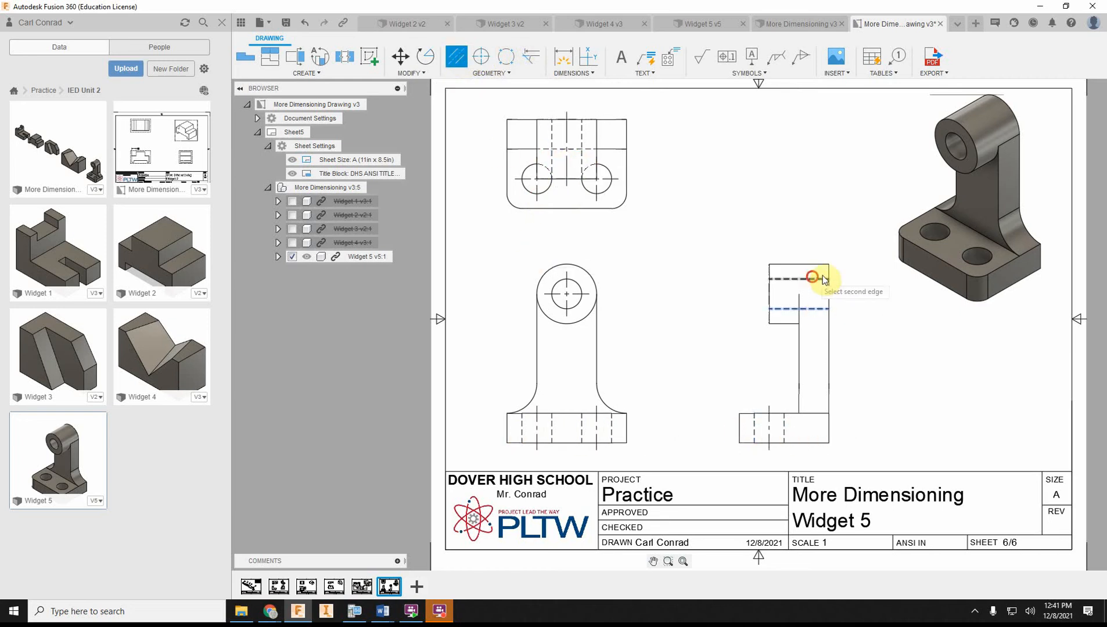
{"action": "left_click", "coordinate": [823, 279]}
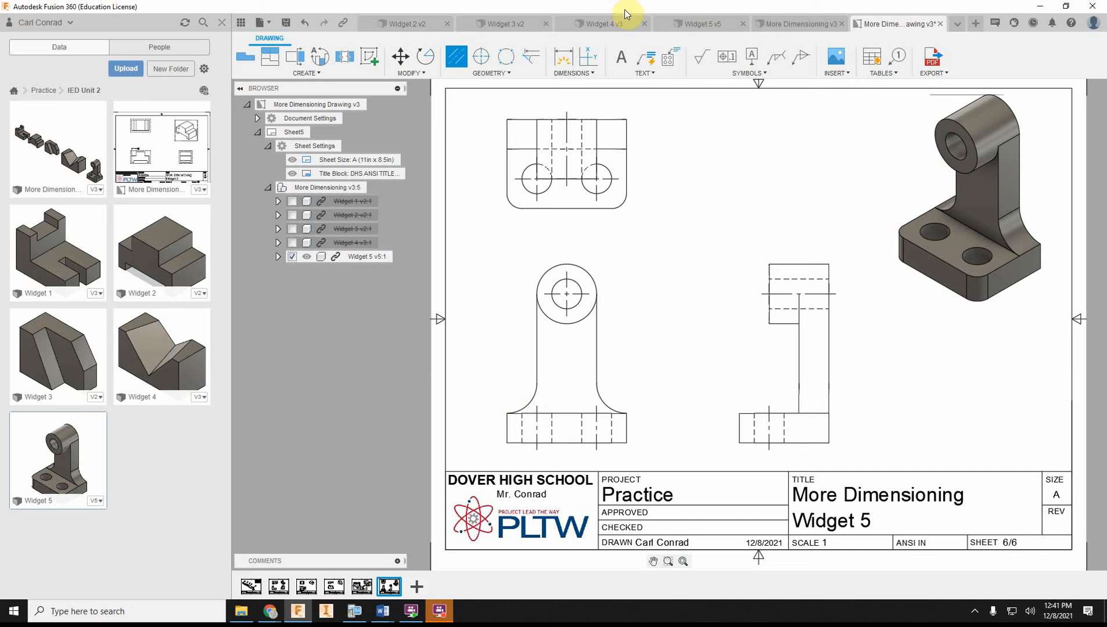
- Add center marks to the two fillet arcs at the foot of the upright in the front view
{"action": "left_click", "coordinate": [481, 56]}
{"action": "key", "text": "Escape"}
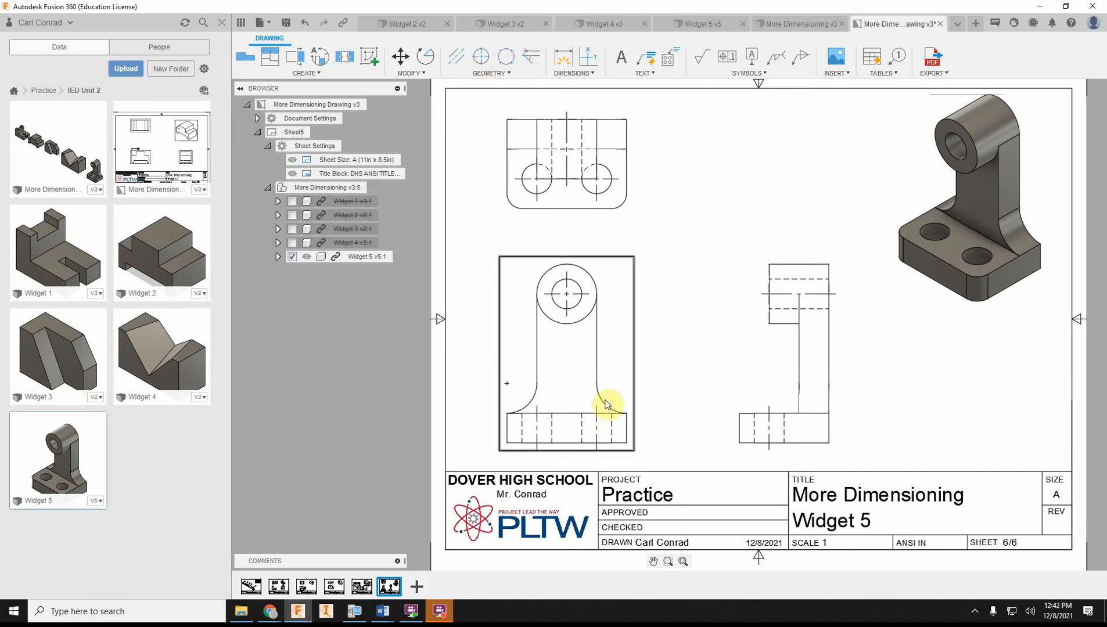
{"action": "left_click", "coordinate": [481, 57]}
{"action": "left_click", "coordinate": [599, 392]}
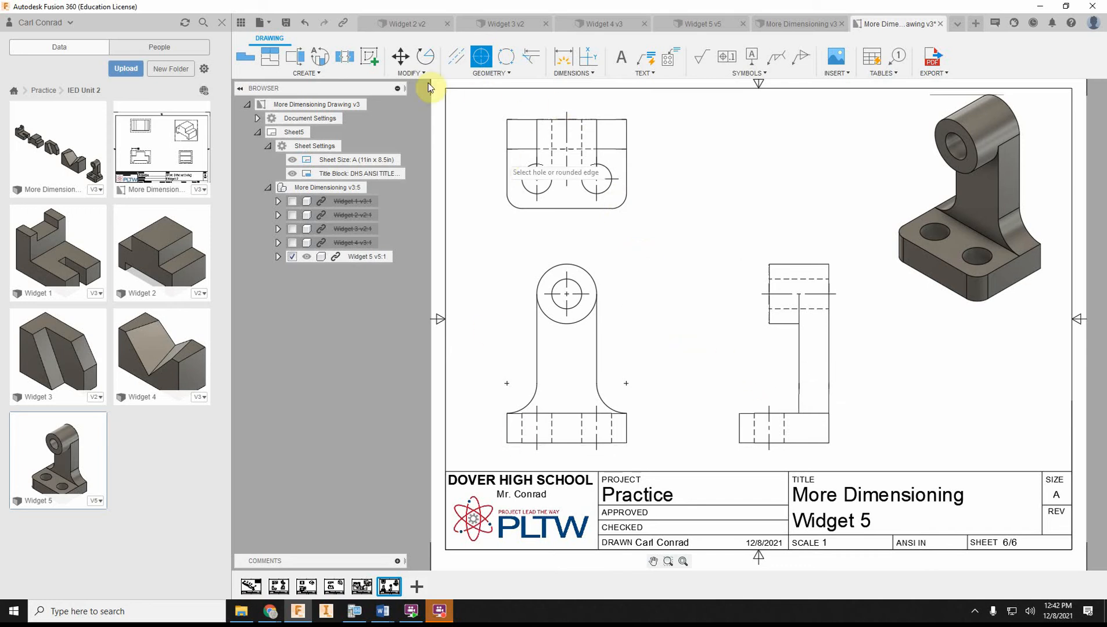
- Dimension the overall width of the base below the front view
{"action": "key", "text": "d"}
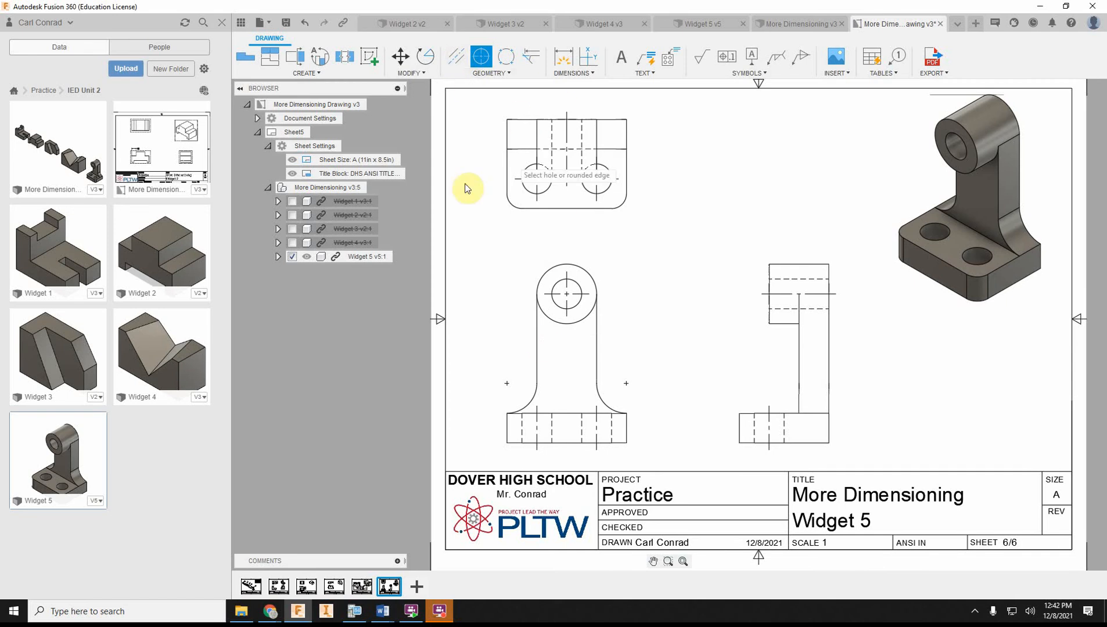
{"action": "left_click", "coordinate": [507, 444]}
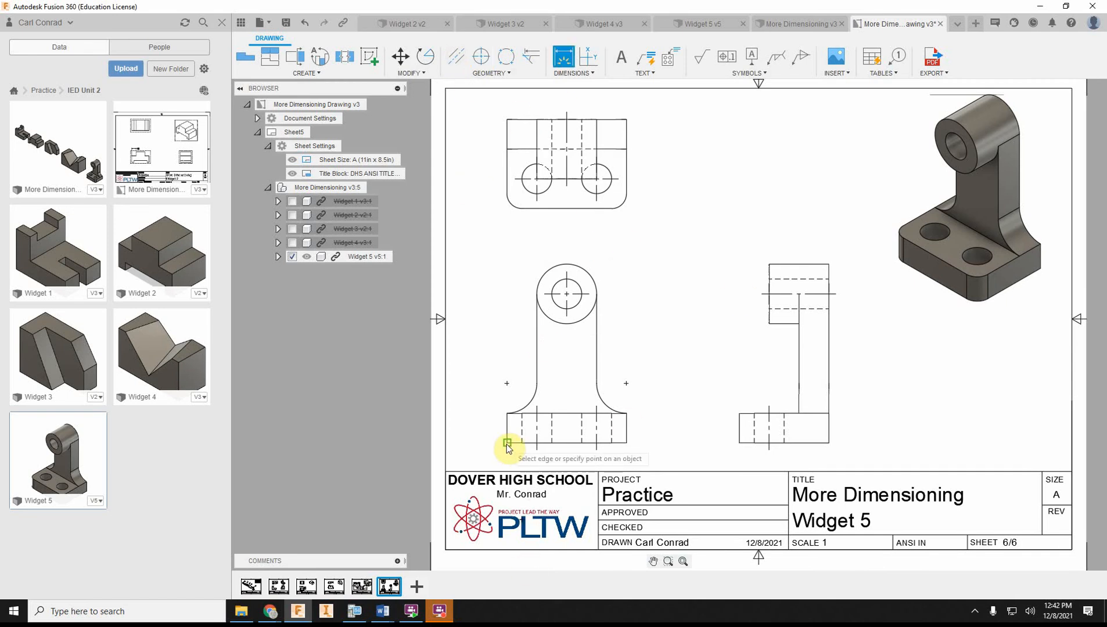
{"action": "left_click", "coordinate": [626, 444]}
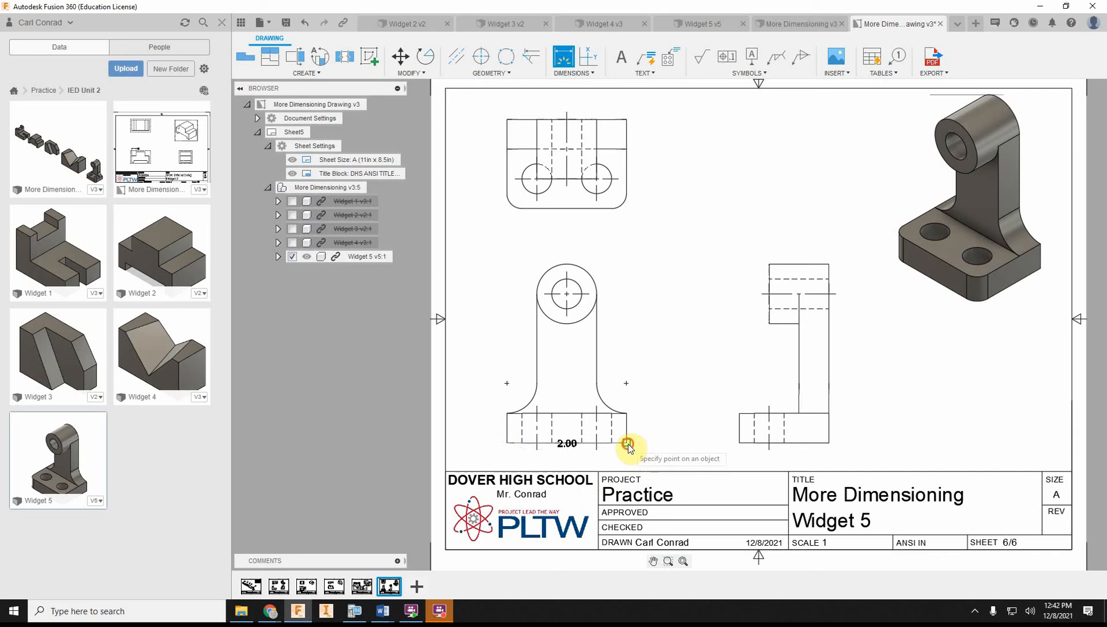
{"action": "left_click", "coordinate": [622, 460]}
{"action": "key", "text": "Escape"}
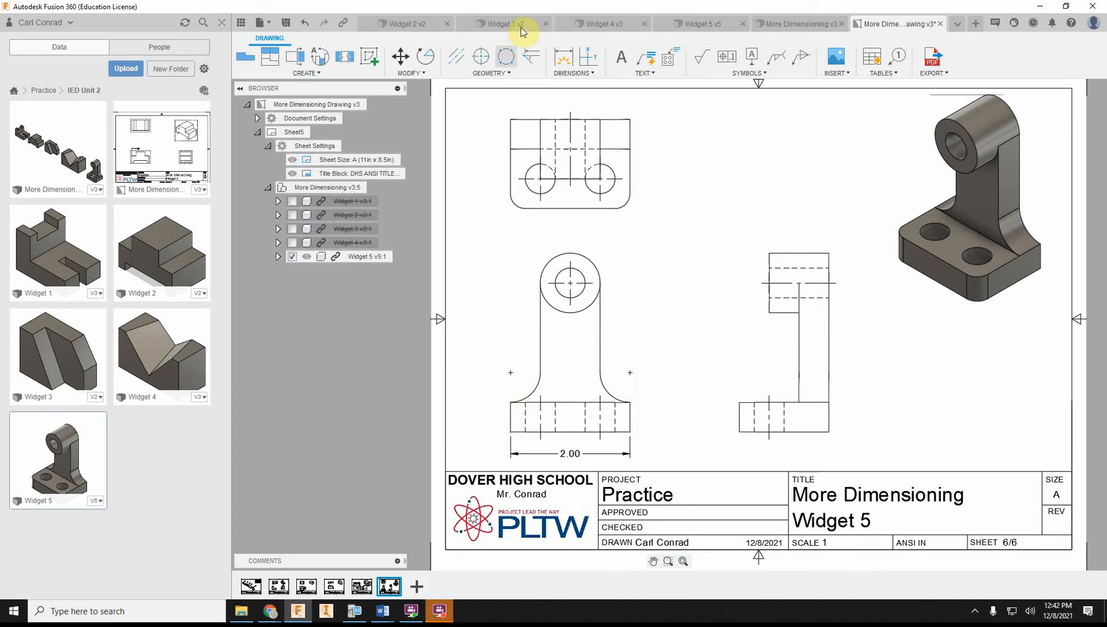
- Dimension the horizontal distance from the base's left edge to the boss hole center, placed above the front view
{"action": "left_click", "coordinate": [564, 57]}
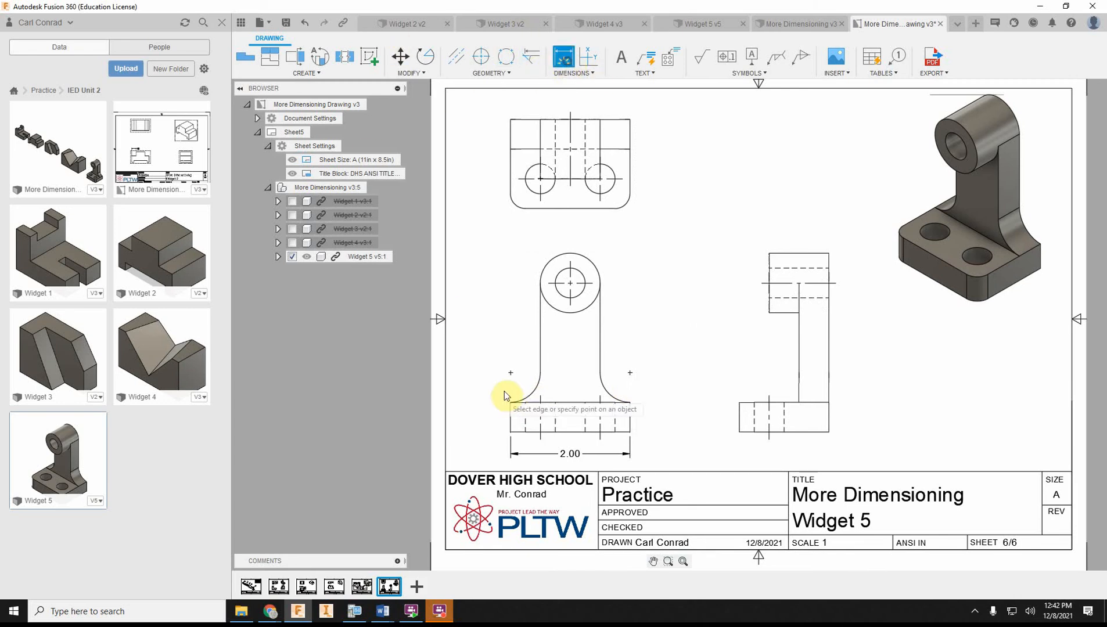
{"action": "left_click", "coordinate": [511, 402]}
{"action": "left_click", "coordinate": [571, 283]}
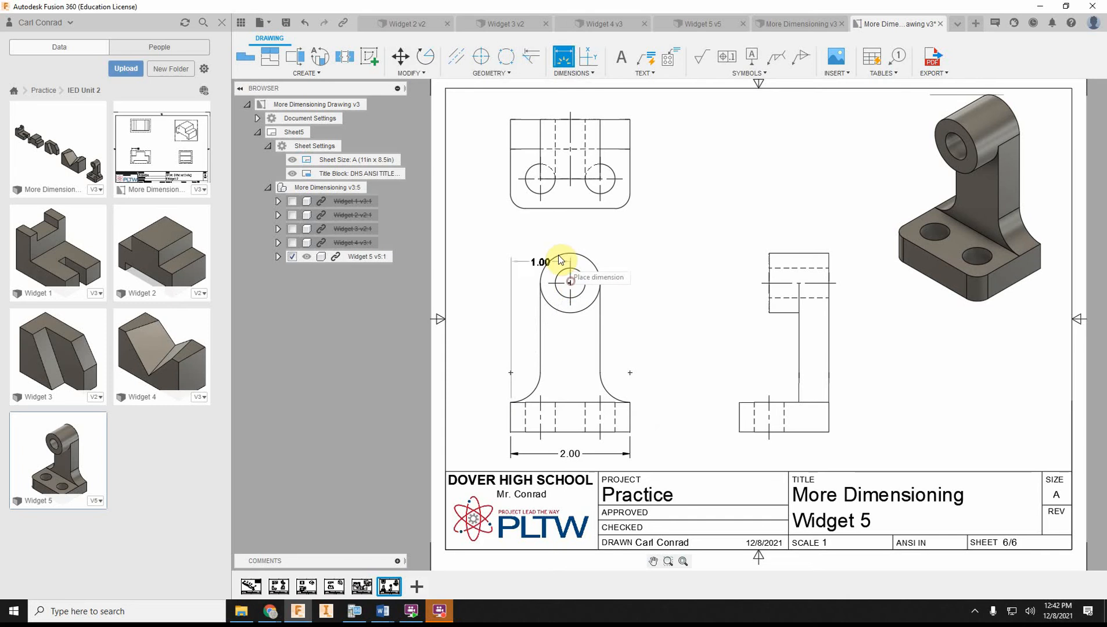
{"action": "left_click", "coordinate": [556, 237]}
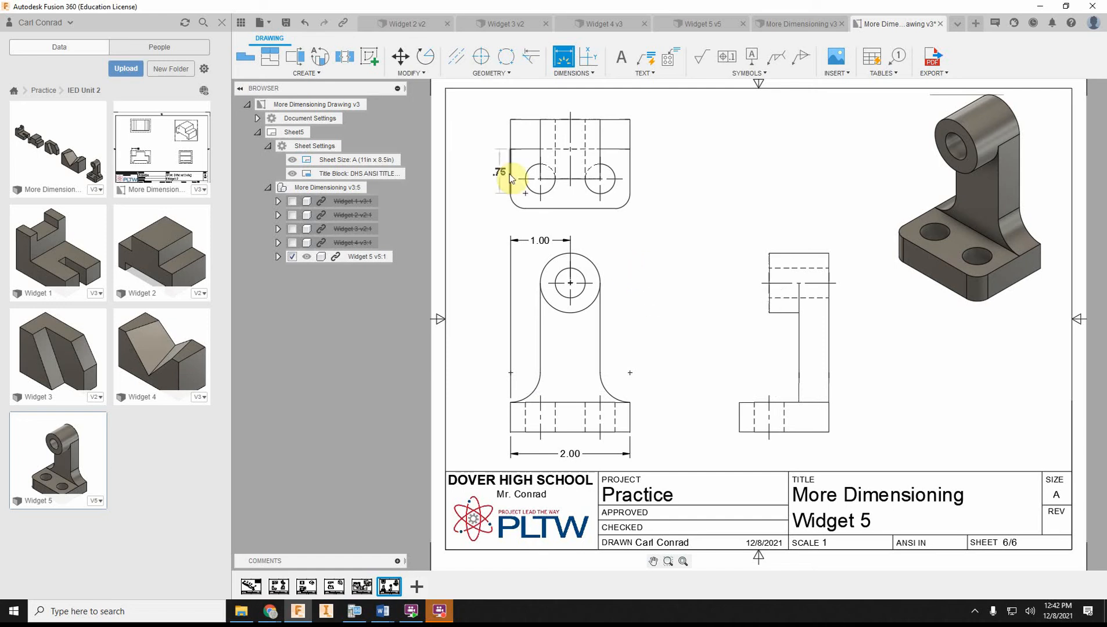
- Dimension both base hole centers horizontally from the left edge, stacking the dimensions below the top view
{"action": "left_click", "coordinate": [510, 174]}
{"action": "left_click", "coordinate": [540, 180]}
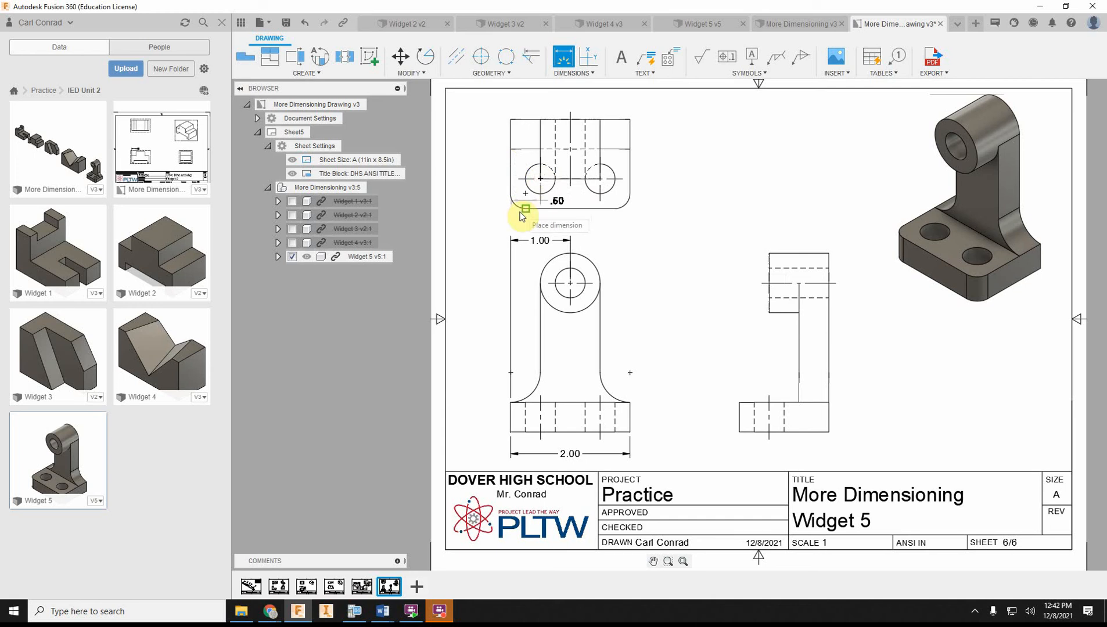
{"action": "left_click", "coordinate": [518, 225]}
{"action": "left_click", "coordinate": [600, 179]}
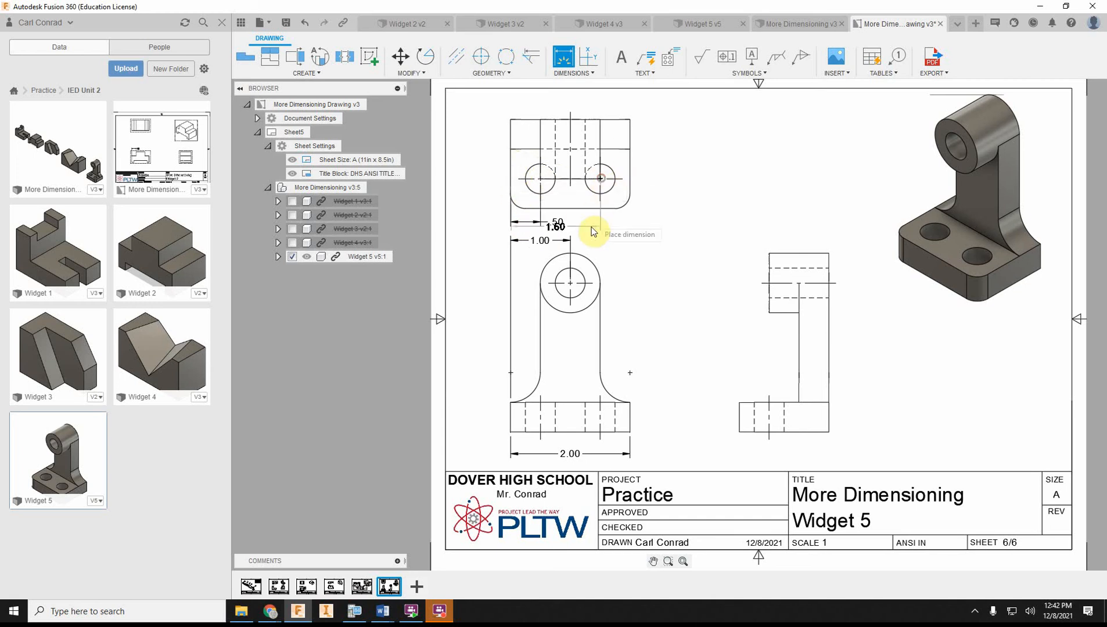
{"action": "left_click", "coordinate": [589, 228]}
{"action": "key", "text": "Escape"}
- Move the top view up and lower its longer hole location dimension so the stacked dimensions no longer overlap
{"action": "left_click_drag", "start_coordinate": [630, 134], "coordinate": [633, 122]}
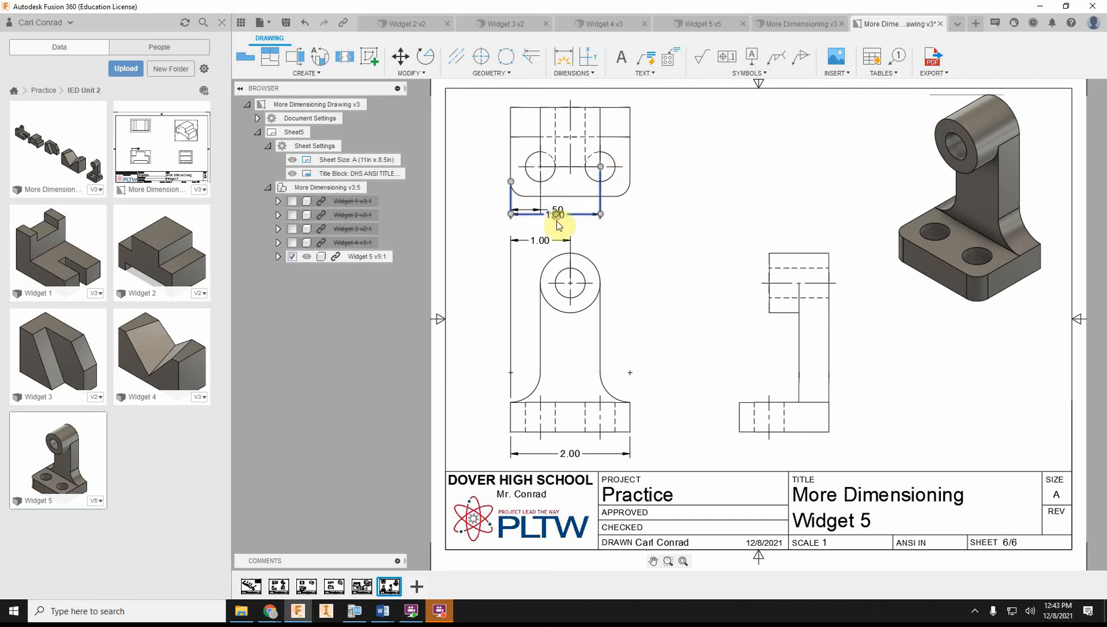
{"action": "left_click_drag", "start_coordinate": [556, 214], "coordinate": [556, 226]}
{"action": "middle_click_drag", "start_coordinate": [672, 294], "coordinate": [693, 317]}
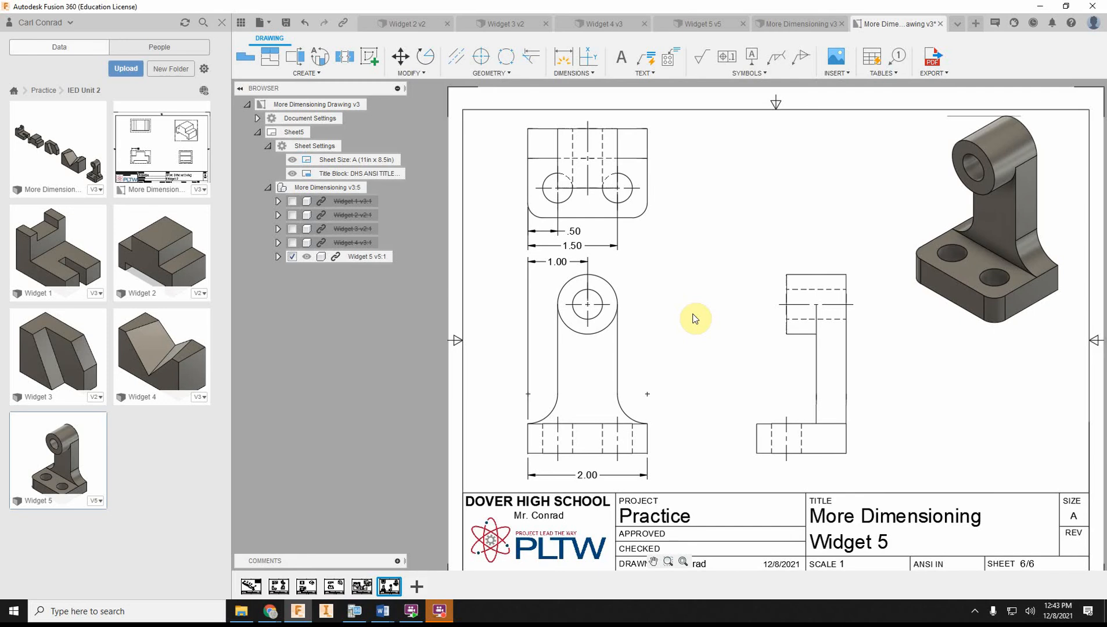
- Dimension the height of the base along its right edge in the front view
{"action": "key", "text": "d"}
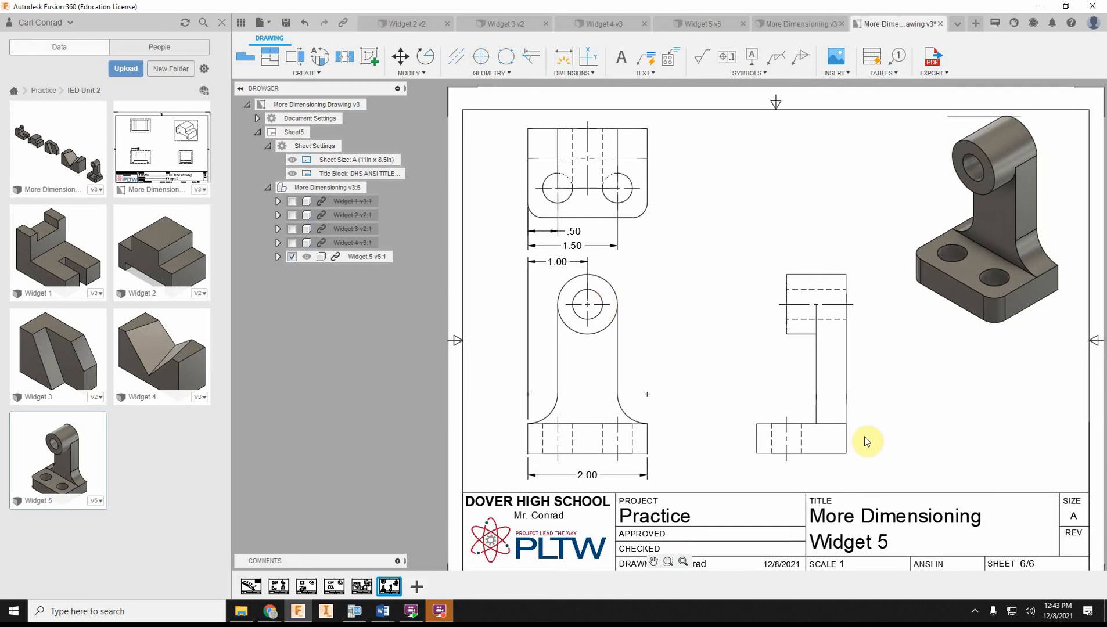
{"action": "scroll", "coordinate": [1000, 353], "scroll_direction": "up", "scroll_amount": 1}
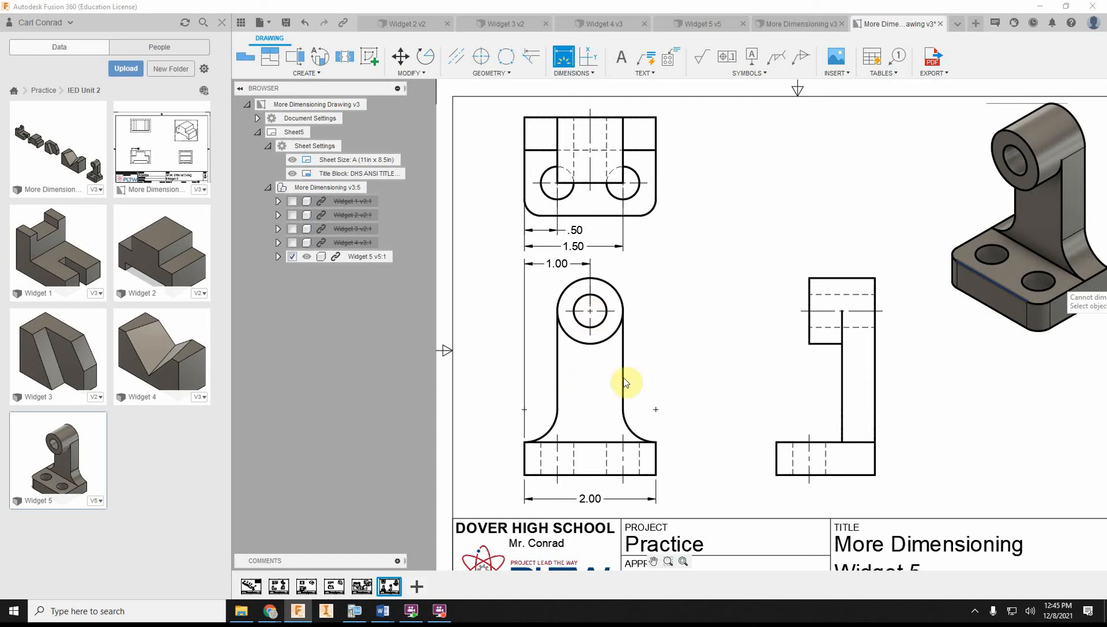
{"action": "left_click", "coordinate": [566, 63]}
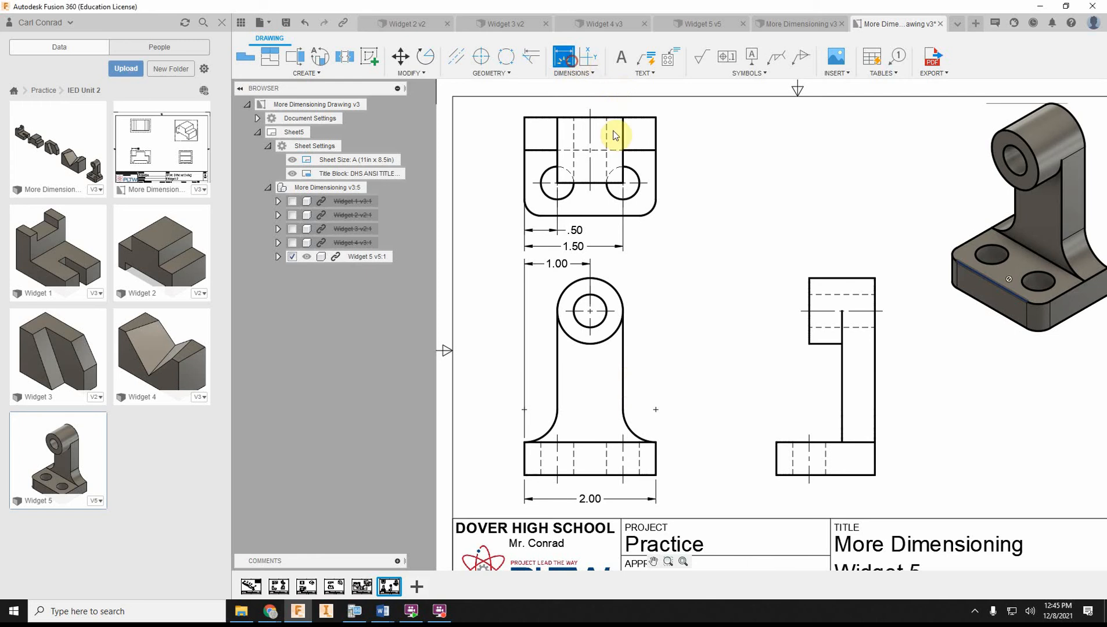
{"action": "left_click", "coordinate": [661, 461]}
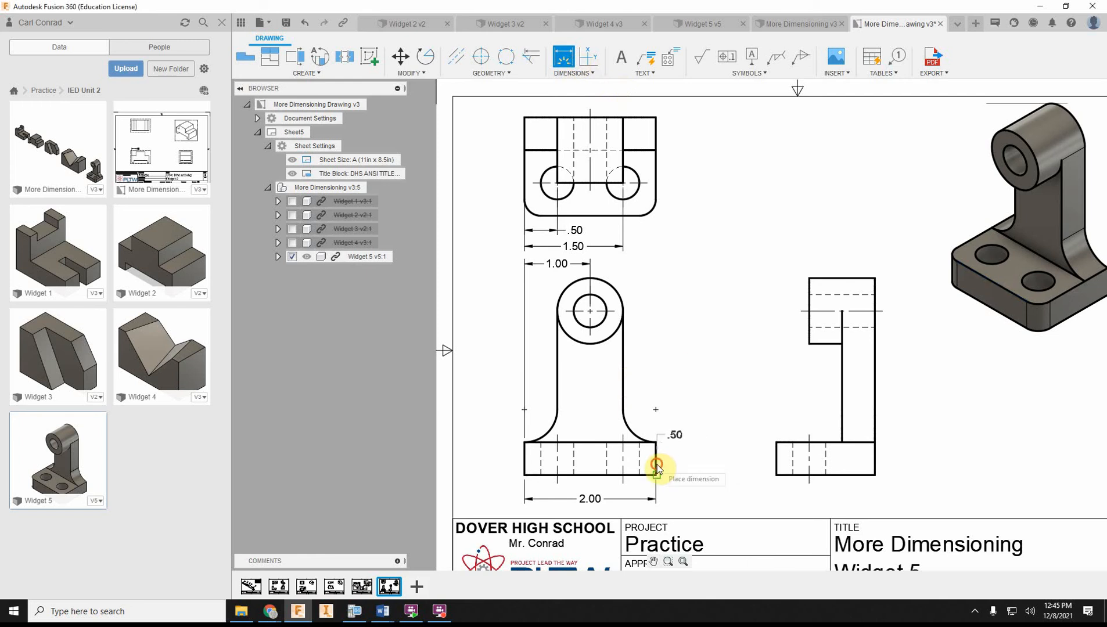
{"action": "left_click", "coordinate": [674, 459]}
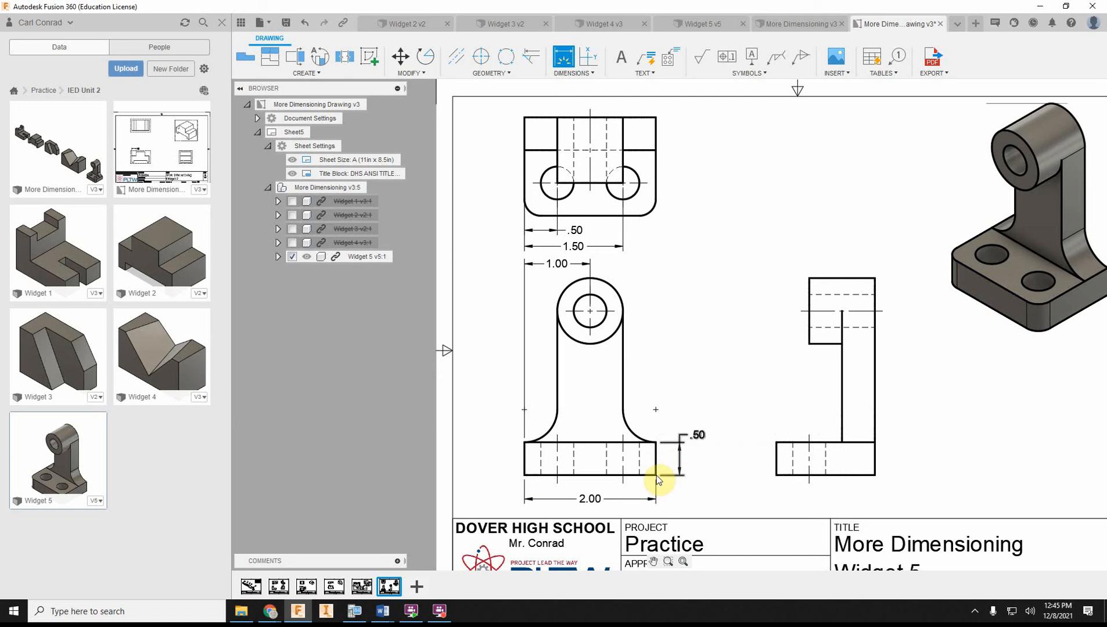
- Dimension the height of the right fillet's center mark from the base's bottom corner in the front view
{"action": "left_click", "coordinate": [567, 61]}
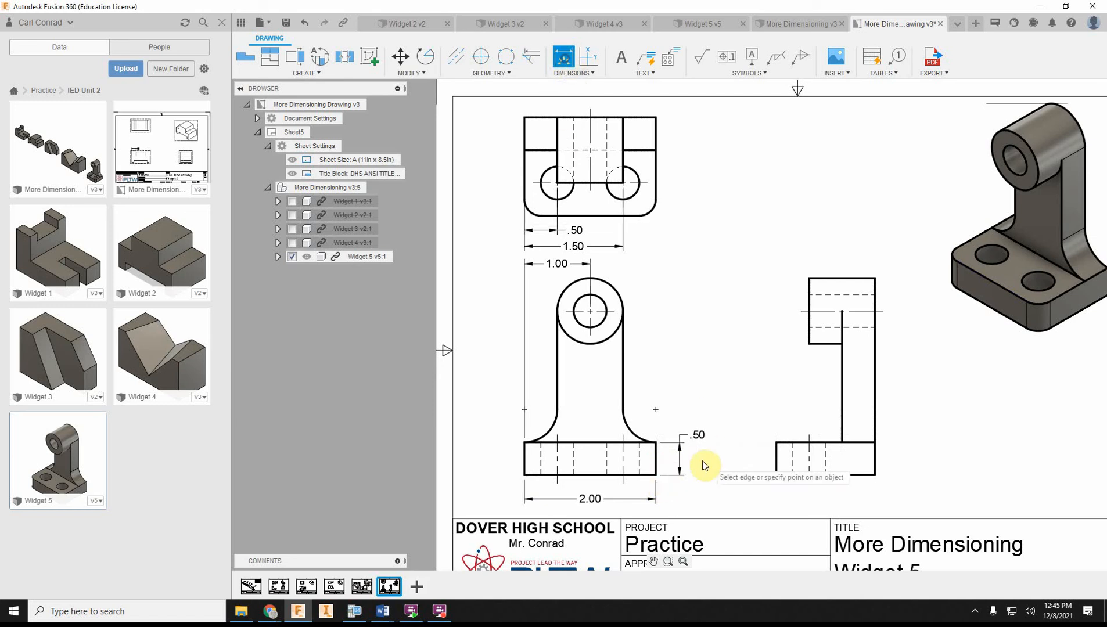
{"action": "left_click", "coordinate": [657, 475]}
{"action": "left_click", "coordinate": [656, 410]}
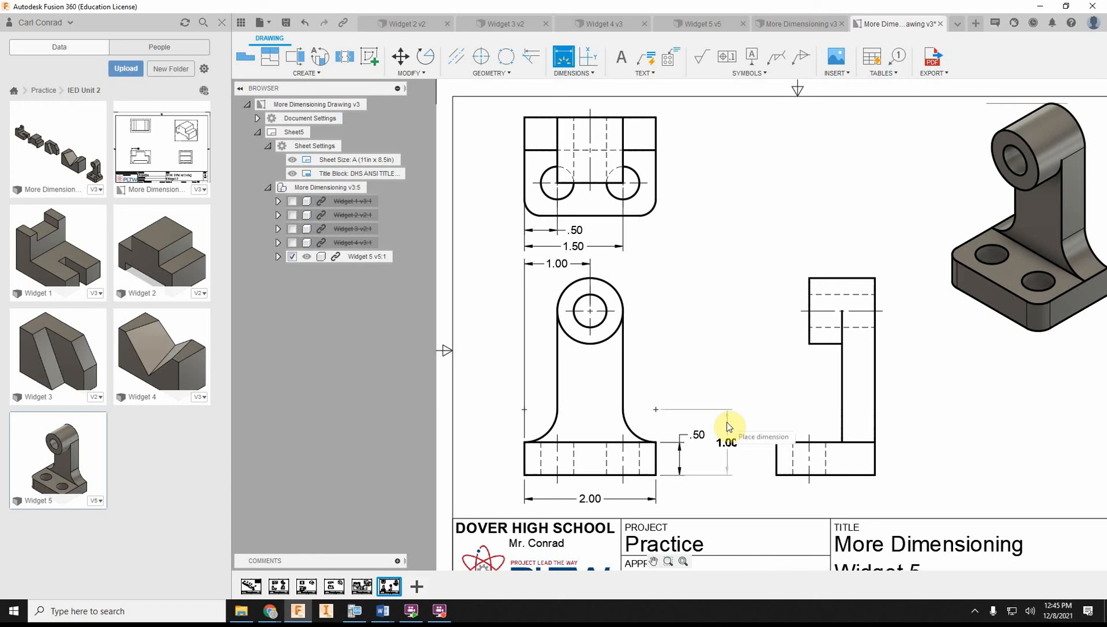
{"action": "left_click", "coordinate": [722, 423]}
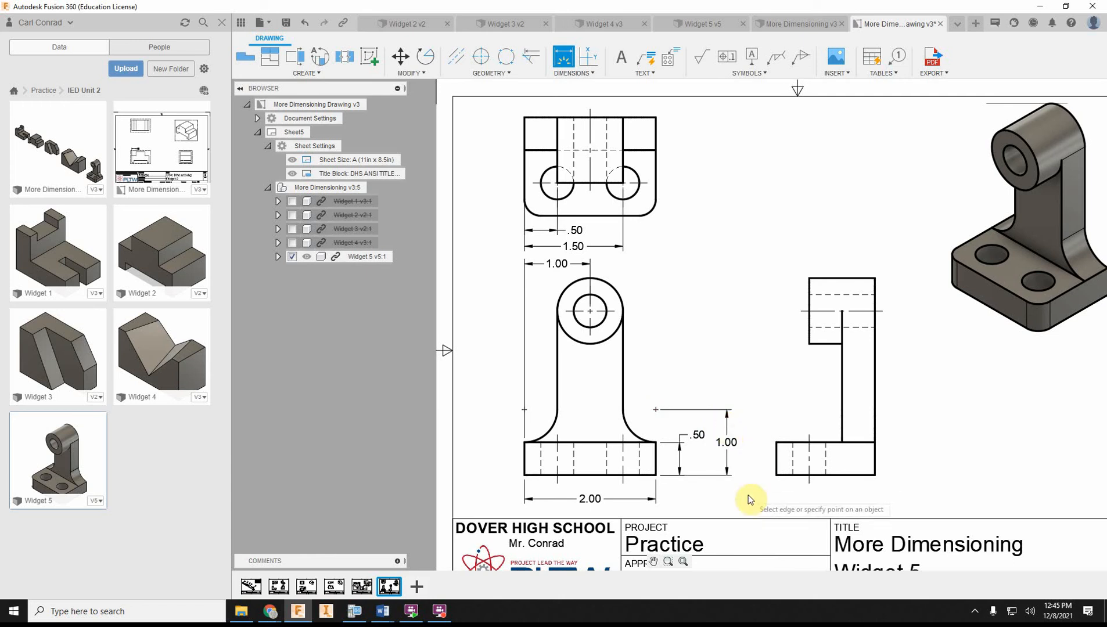
- Dimension the boss hole center's height from the base bottom in the front view, and shift the side view farther right
{"action": "left_click", "coordinate": [655, 475]}
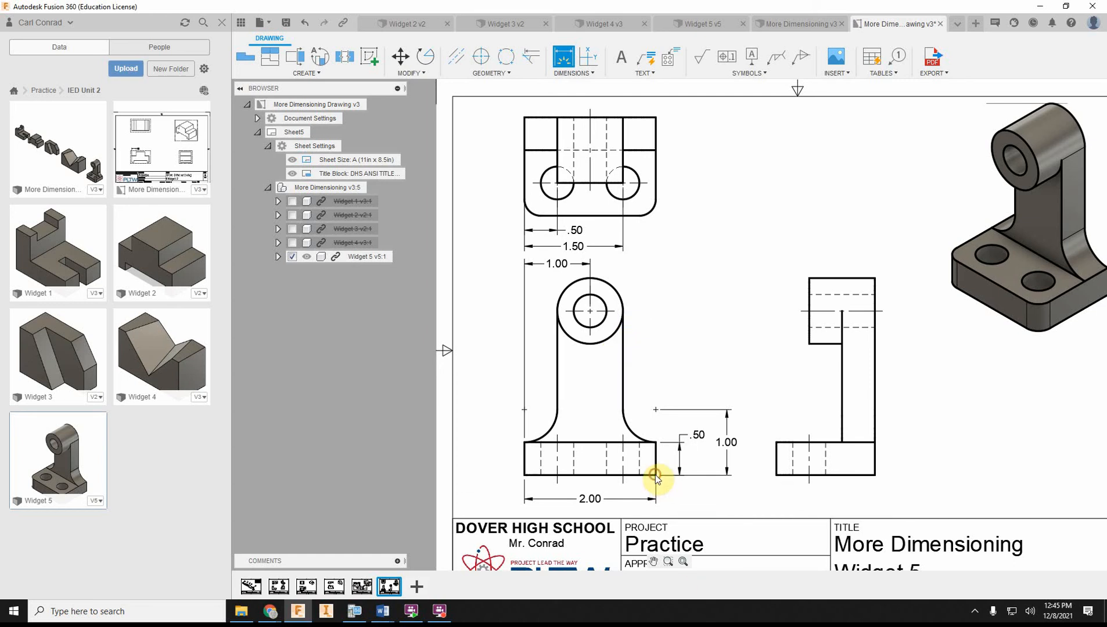
{"action": "left_click", "coordinate": [590, 312]}
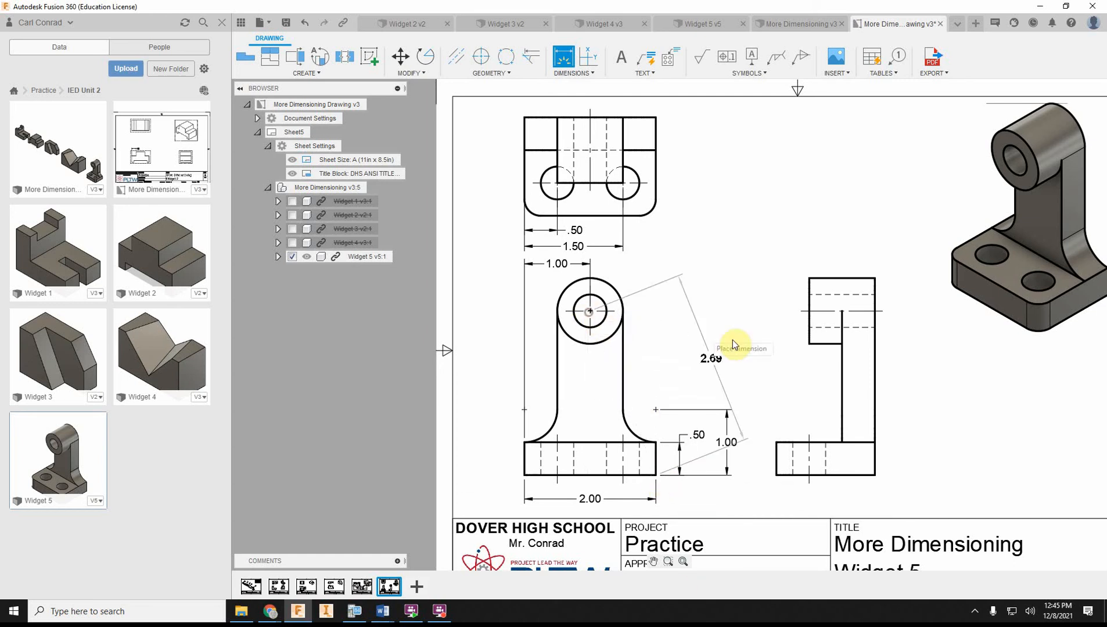
{"action": "left_click", "coordinate": [748, 464]}
{"action": "right_click", "coordinate": [795, 403]}
{"action": "left_click", "coordinate": [819, 407]}
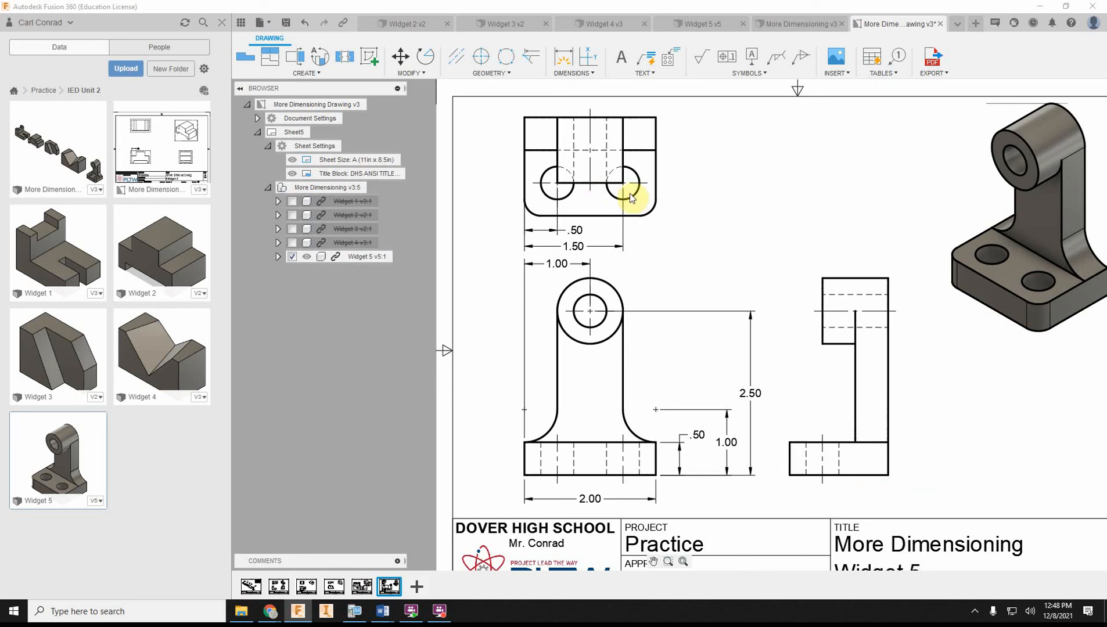
- Dimension the upright's thickness and the base hole centers' distance from the back edge, placed to the right of the top view
{"action": "left_click", "coordinate": [563, 56]}
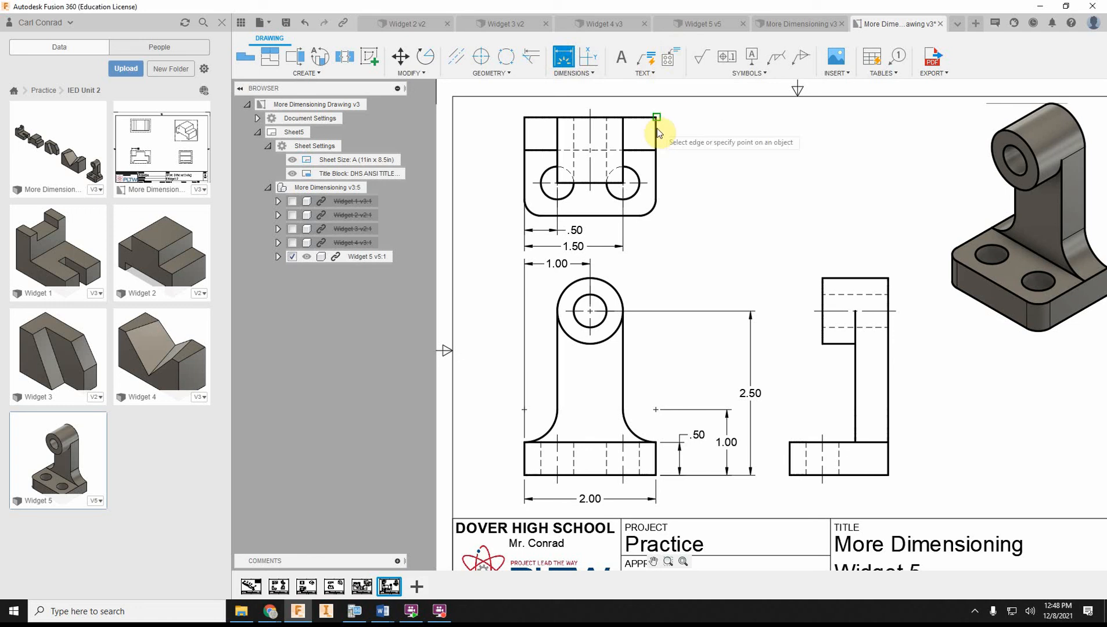
{"action": "left_click", "coordinate": [657, 151]}
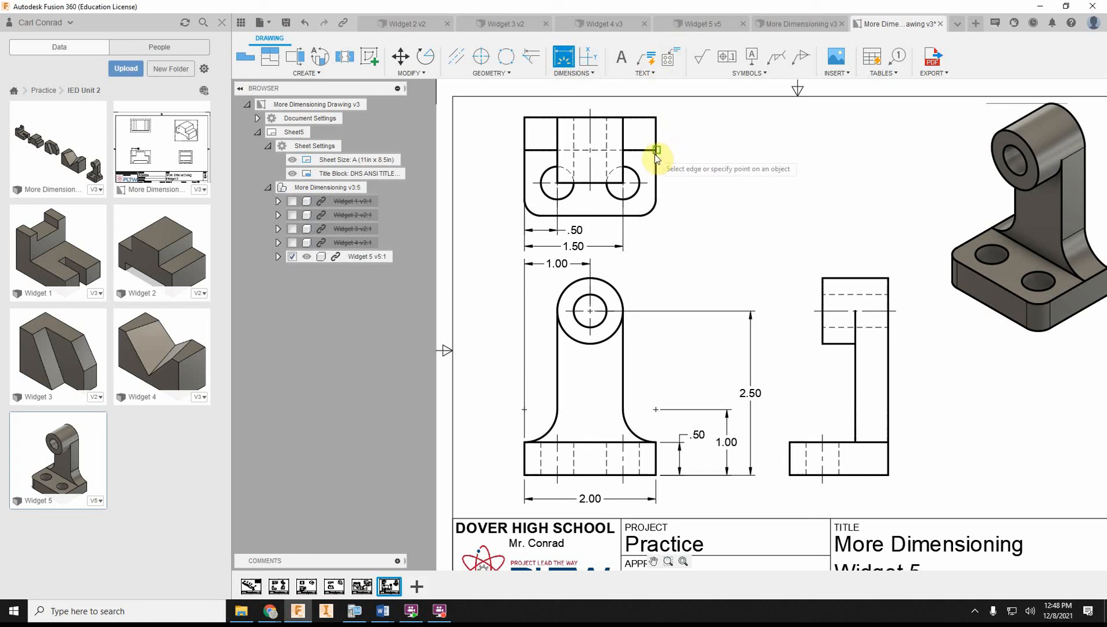
{"action": "left_click", "coordinate": [657, 116]}
{"action": "left_click", "coordinate": [675, 126]}
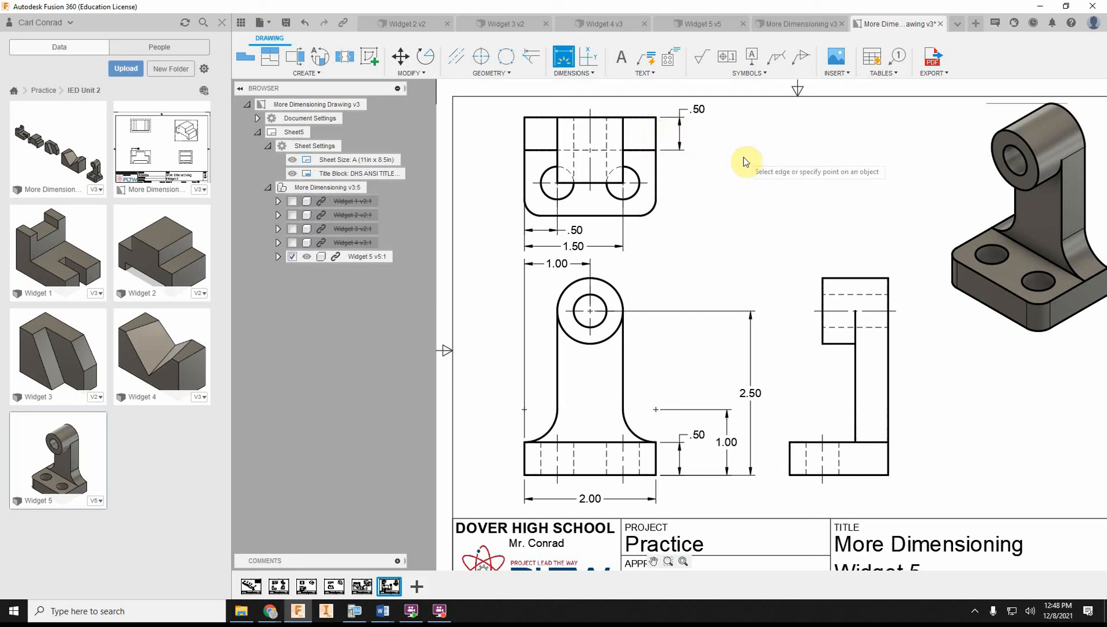
{"action": "left_click", "coordinate": [654, 118]}
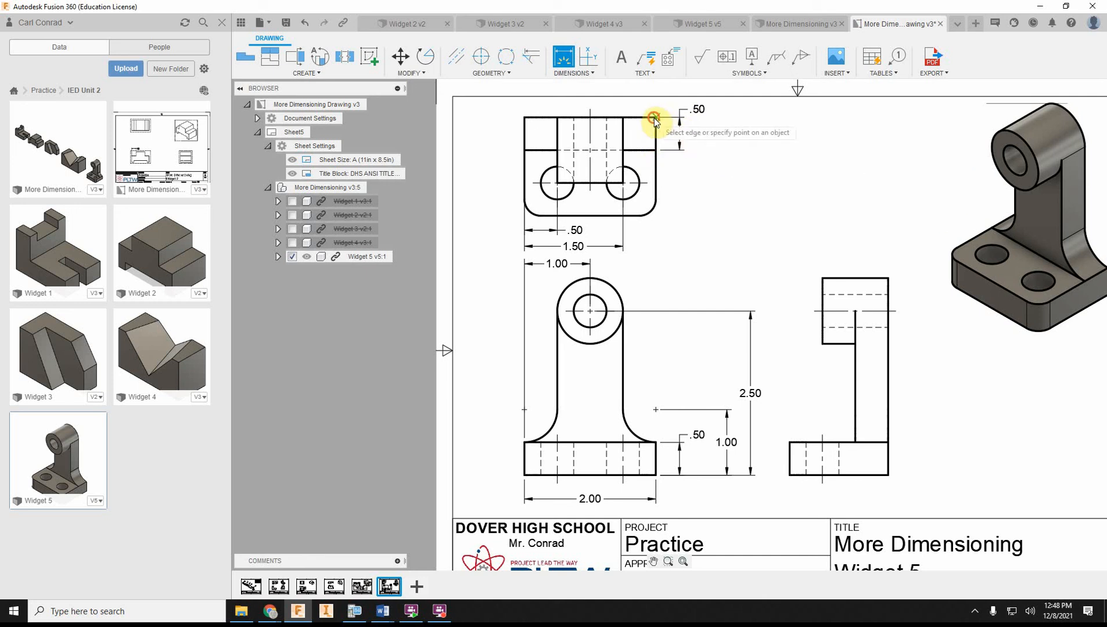
{"action": "left_click", "coordinate": [623, 183]}
{"action": "left_click", "coordinate": [704, 150]}
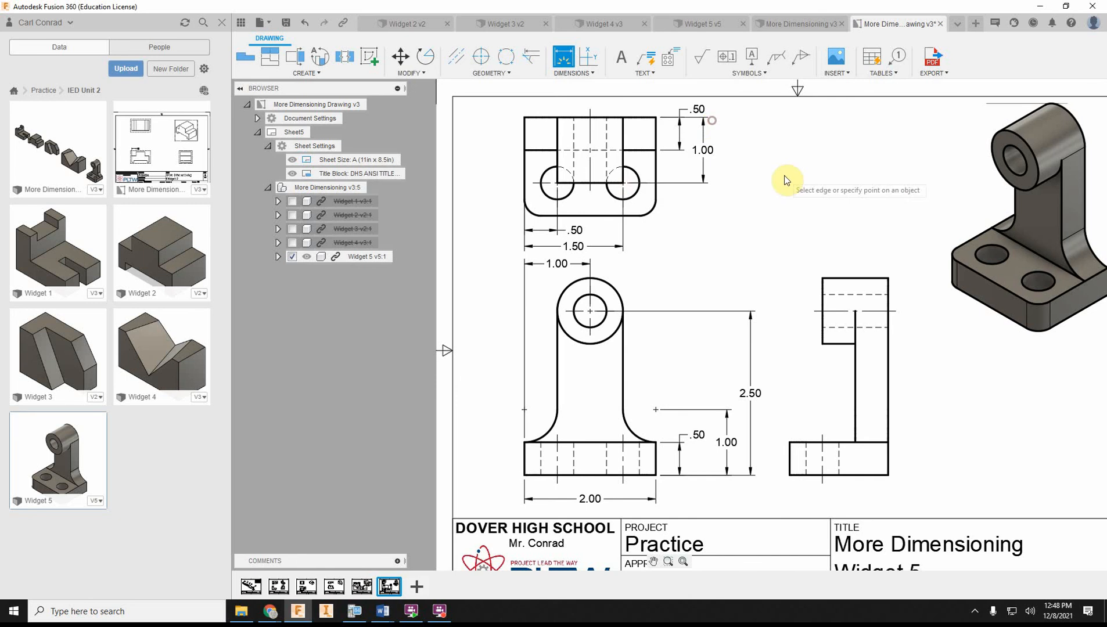
- Dimension the overall depth of the base below the side view
{"action": "left_click", "coordinate": [791, 476]}
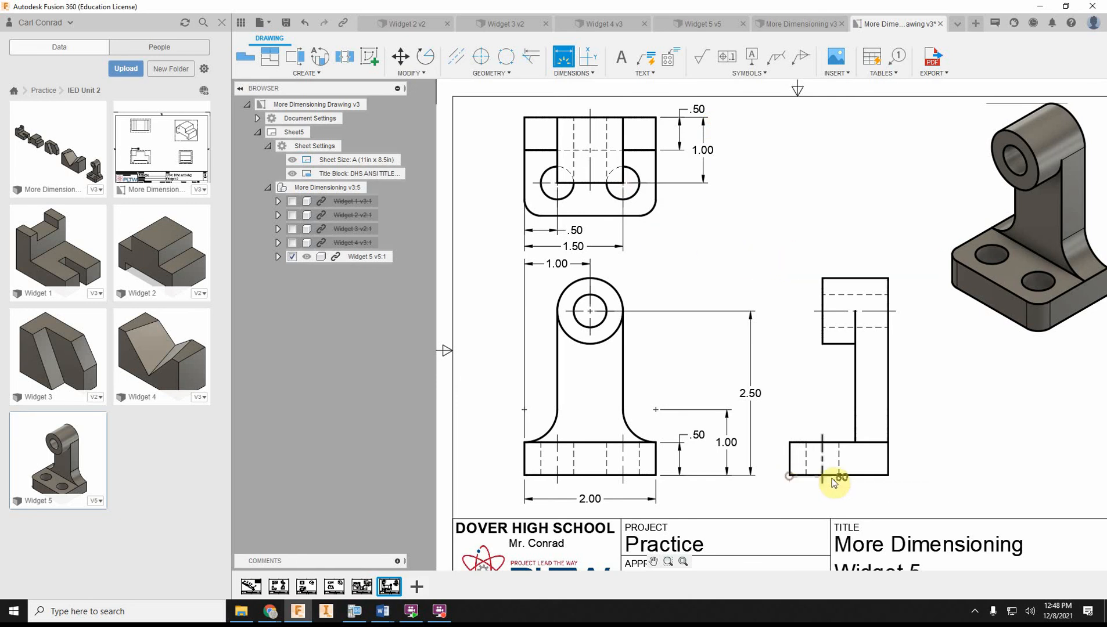
{"action": "left_click", "coordinate": [884, 479]}
{"action": "left_click", "coordinate": [920, 499]}
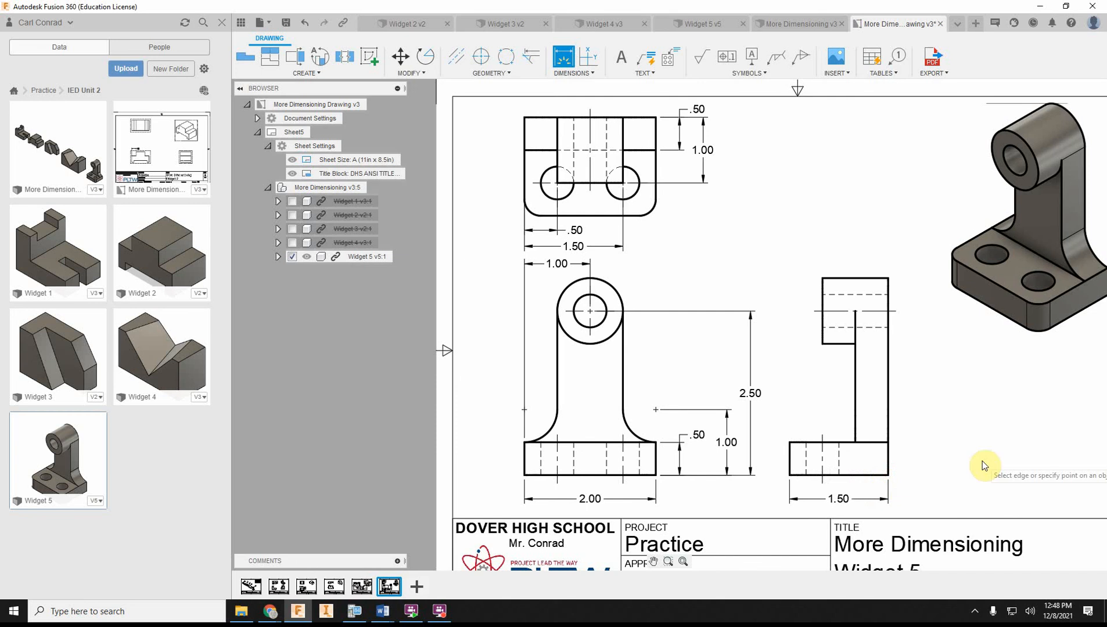
{"action": "mouse_move", "coordinate": [783, 218]}
{"action": "middle_mouse_down"}
{"action": "mouse_move", "coordinate": [771, 201]}
{"action": "mouse_move", "coordinate": [755, 221]}
{"action": "mouse_move", "coordinate": [722, 228]}
{"action": "middle_mouse_up"}
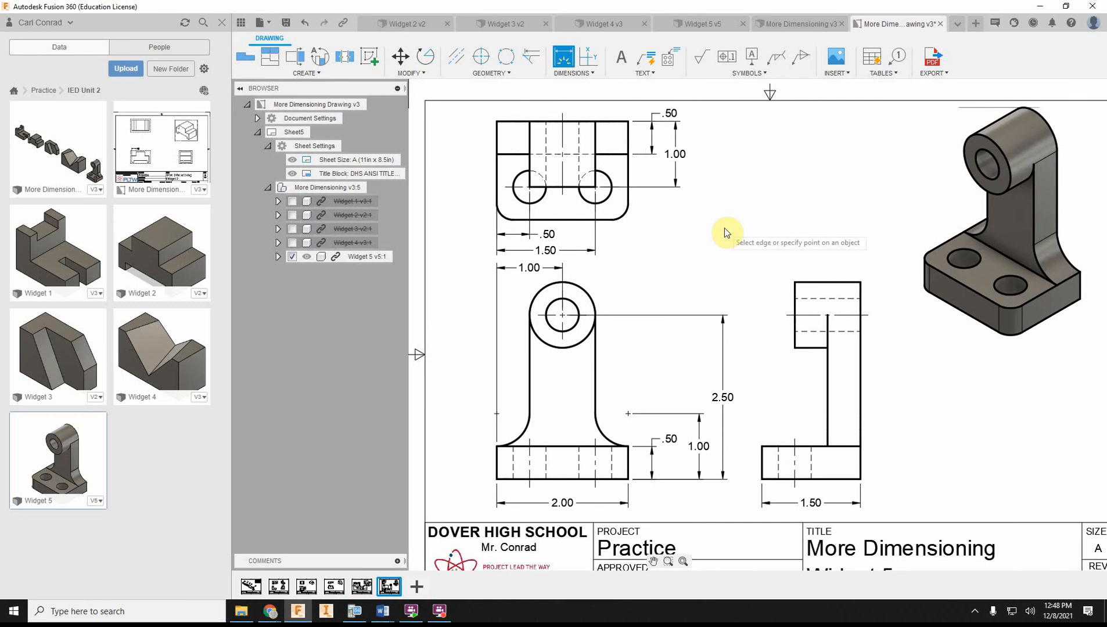
- Dimension the boss's outer diameter and the right fillet's radius in the front view
{"action": "left_click", "coordinate": [587, 292]}
{"action": "left_click", "coordinate": [586, 292]}
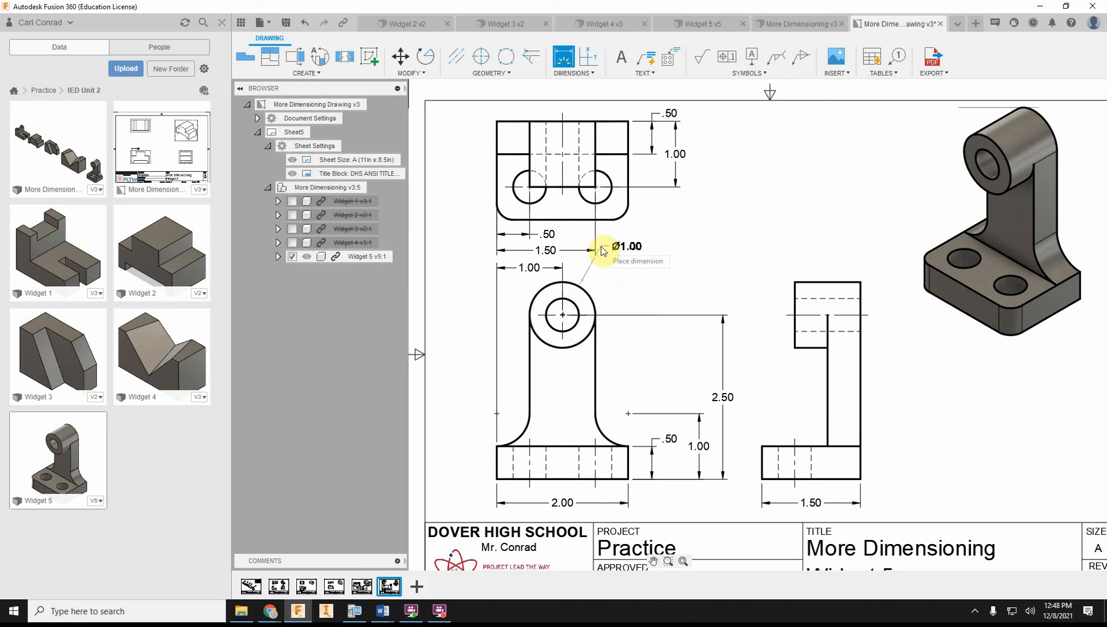
{"action": "left_click", "coordinate": [603, 266]}
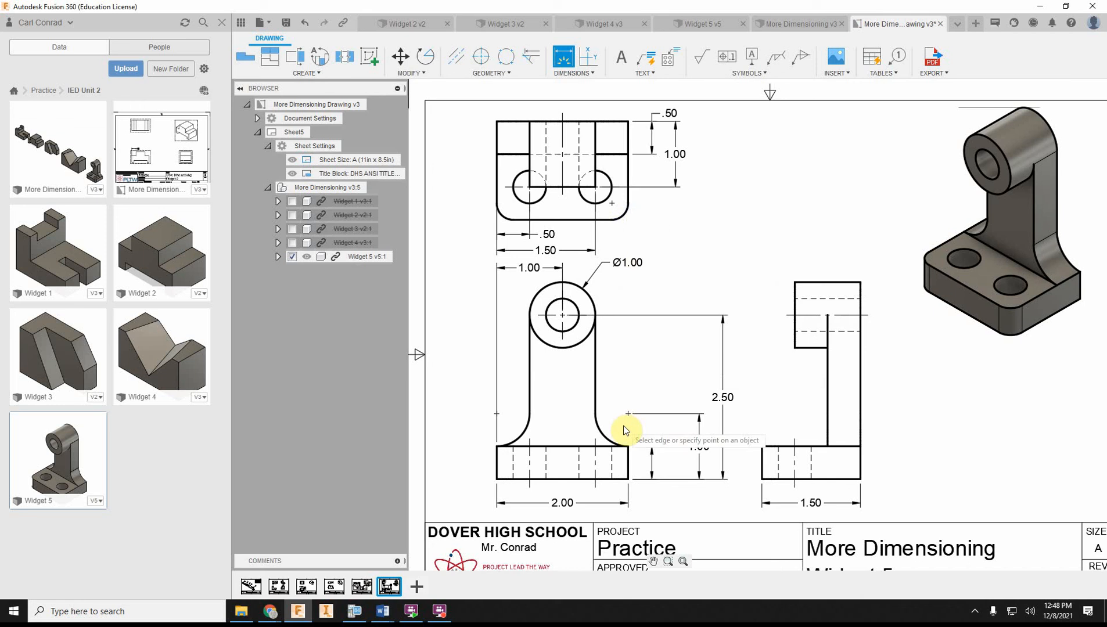
{"action": "left_click", "coordinate": [604, 431]}
{"action": "left_click", "coordinate": [645, 396]}
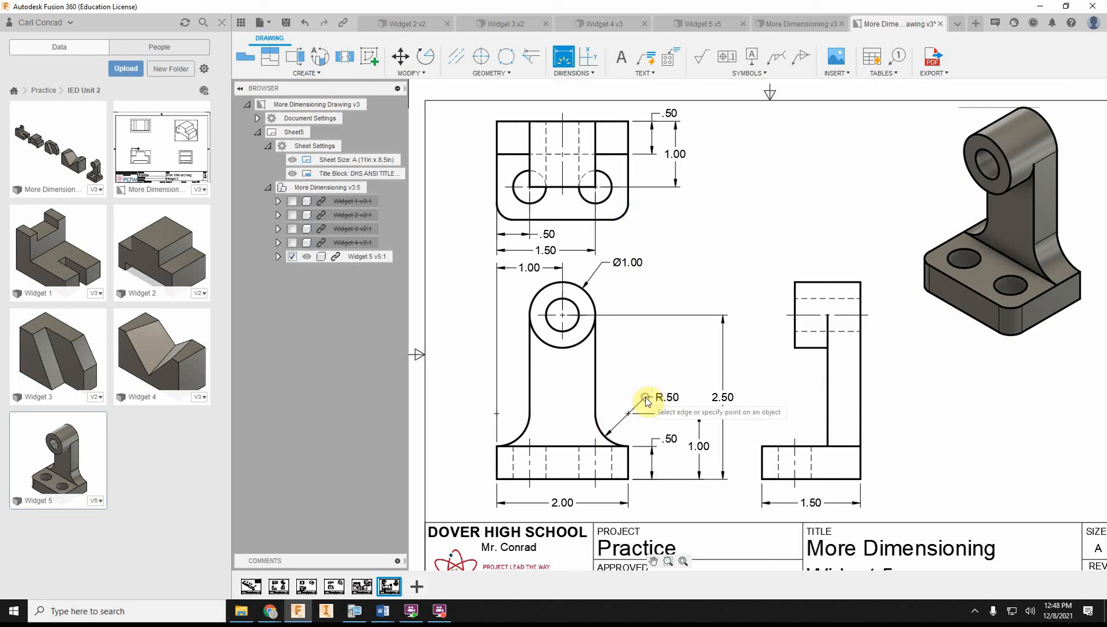
{"action": "key", "text": "Escape"}
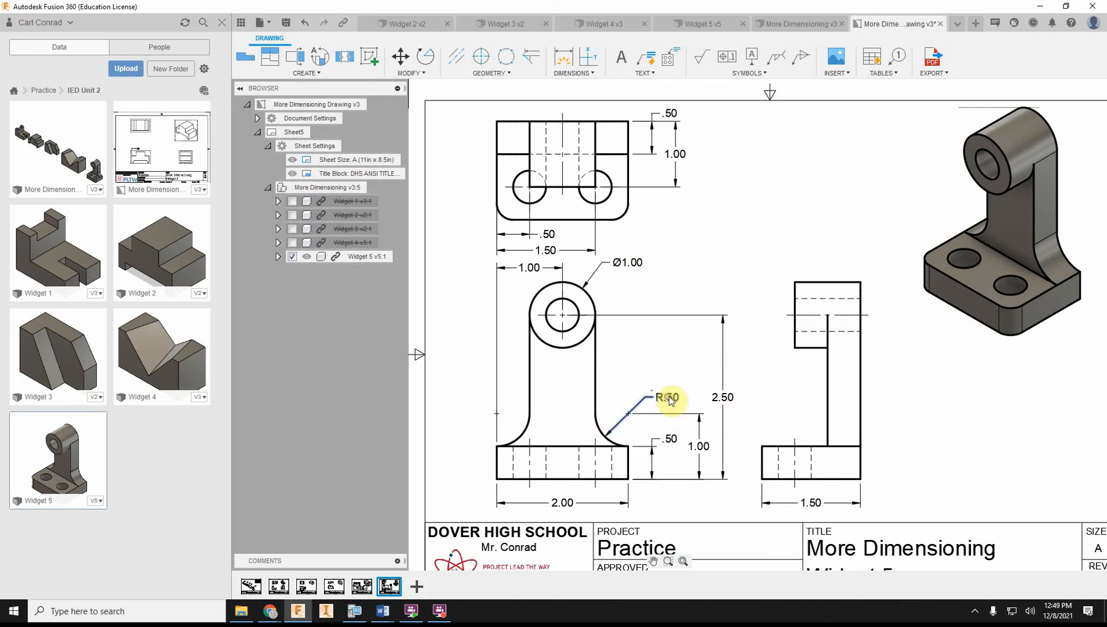
- Append 2X to the right fillet's radius dimension in the front view
{"action": "double_click", "coordinate": [668, 398]}
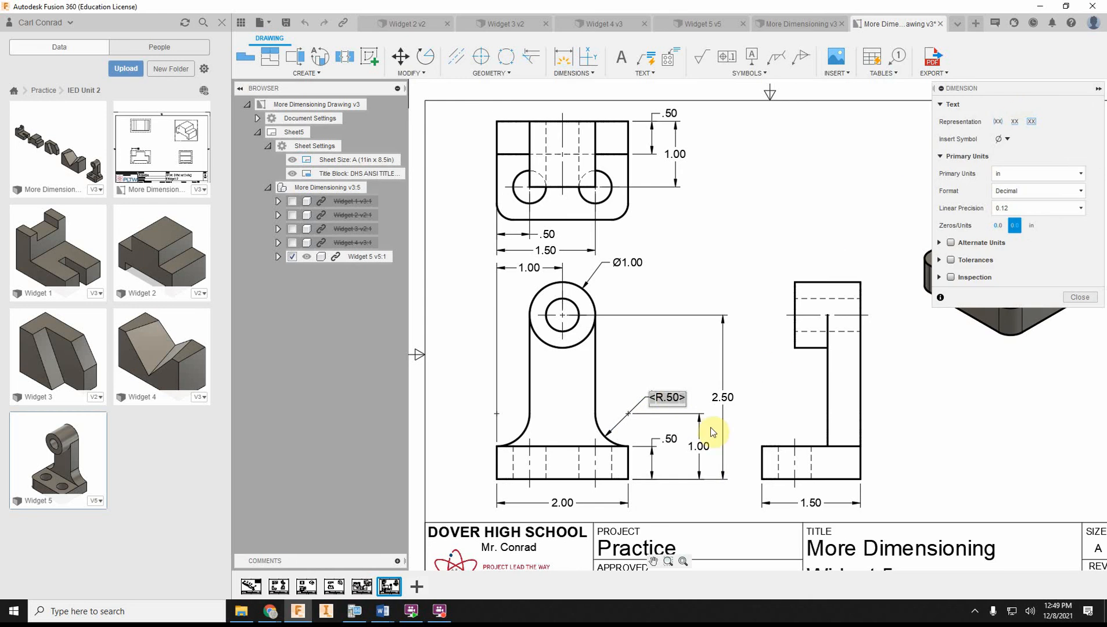
{"action": "left_click", "coordinate": [688, 402]}
{"action": "double_click", "coordinate": [680, 398]}
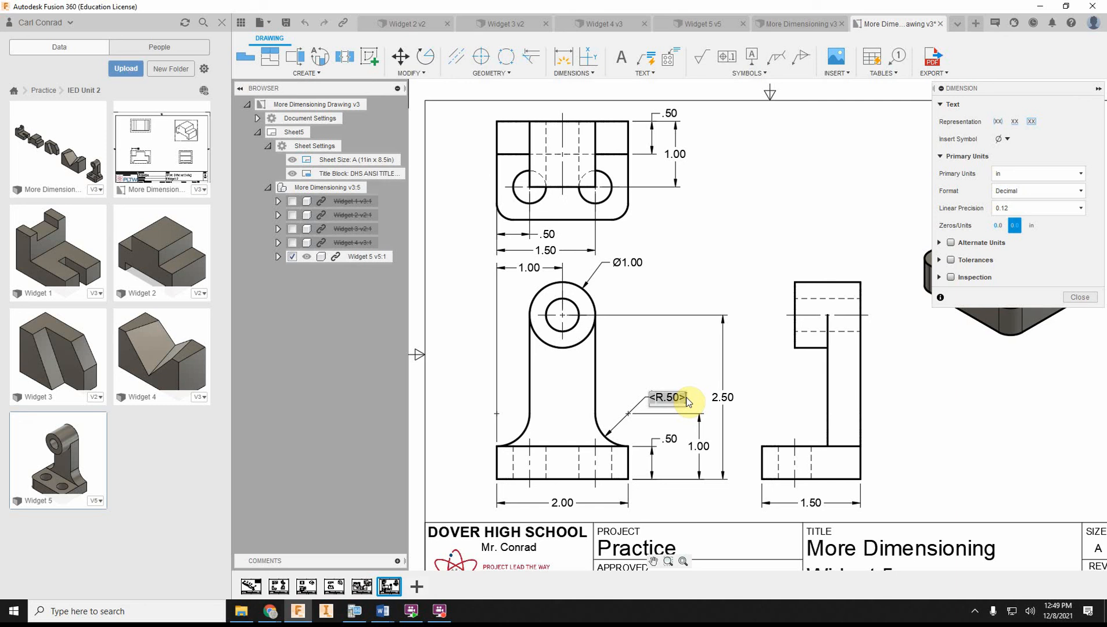
{"action": "type", "text": "@"}
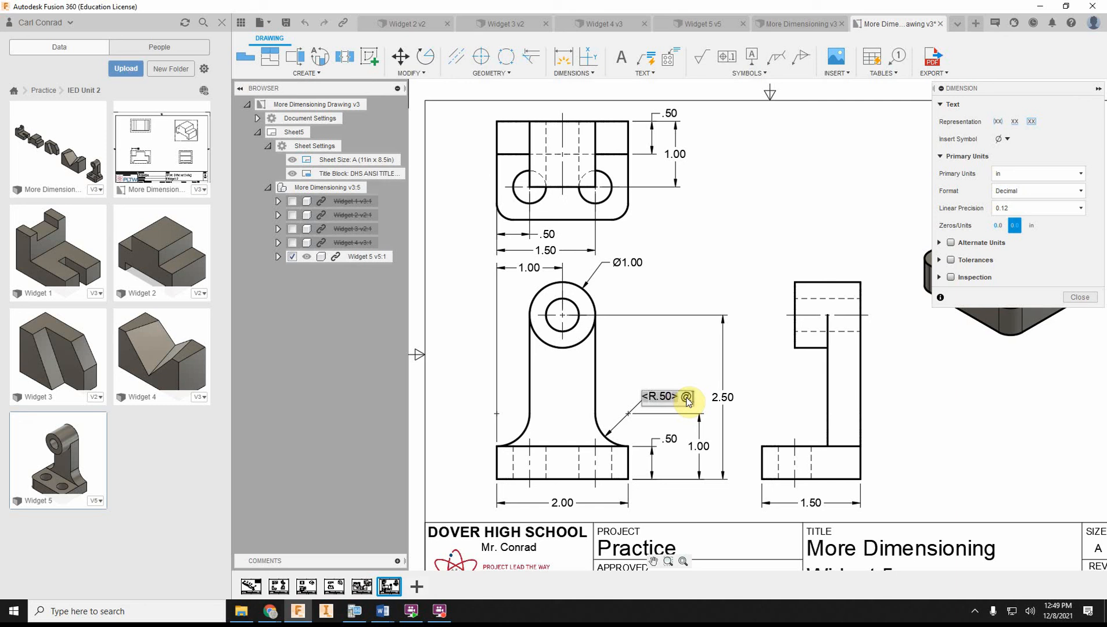
{"action": "key", "text": "BackSpace"}
{"action": "key", "text": "BackSpace"}
{"action": "type", "text": "2X"}
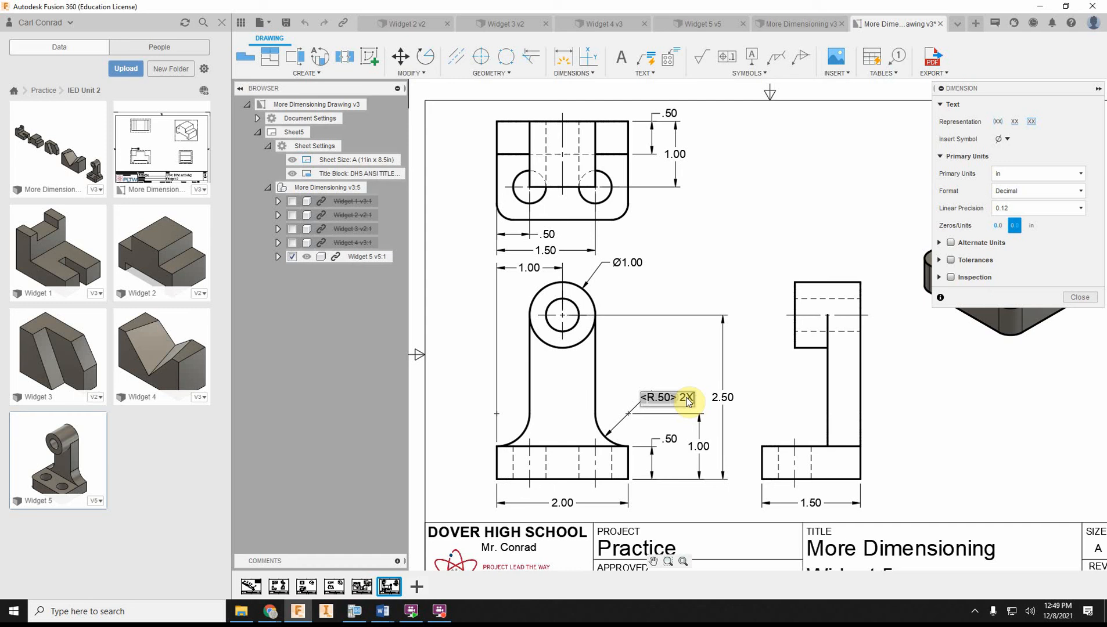
{"action": "left_click", "coordinate": [698, 325]}
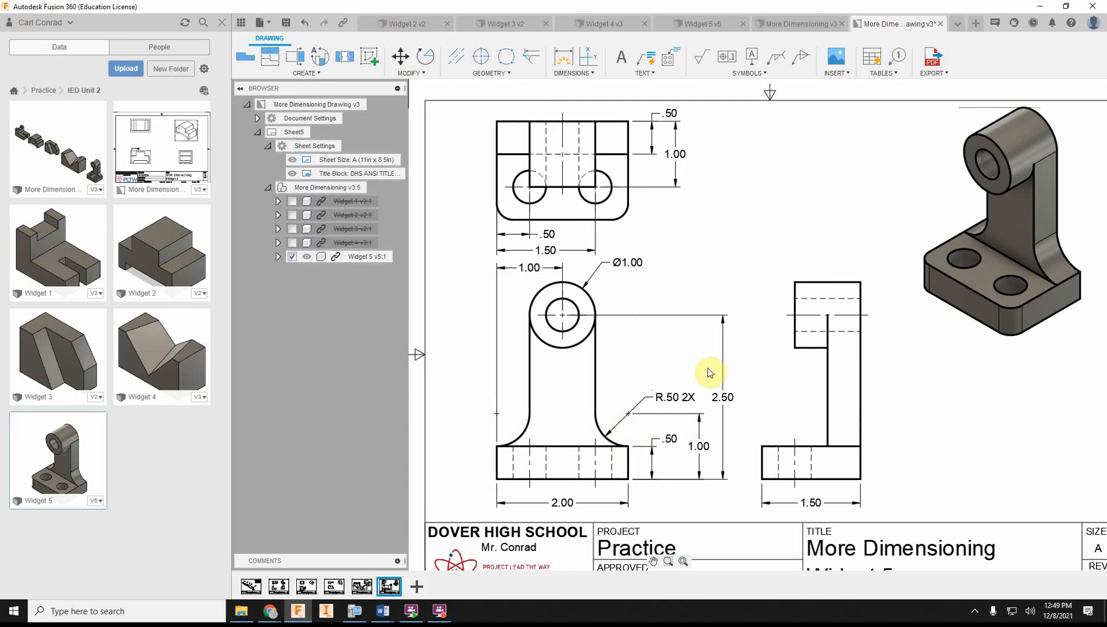
- Dimension the radius of the base's front right rounded corner in the top view and append 2X
{"action": "mouse_move", "coordinate": [709, 266]}
{"action": "middle_mouse_down"}
{"action": "mouse_move", "coordinate": [710, 285]}
{"action": "mouse_move", "coordinate": [713, 275]}
{"action": "middle_mouse_up"}
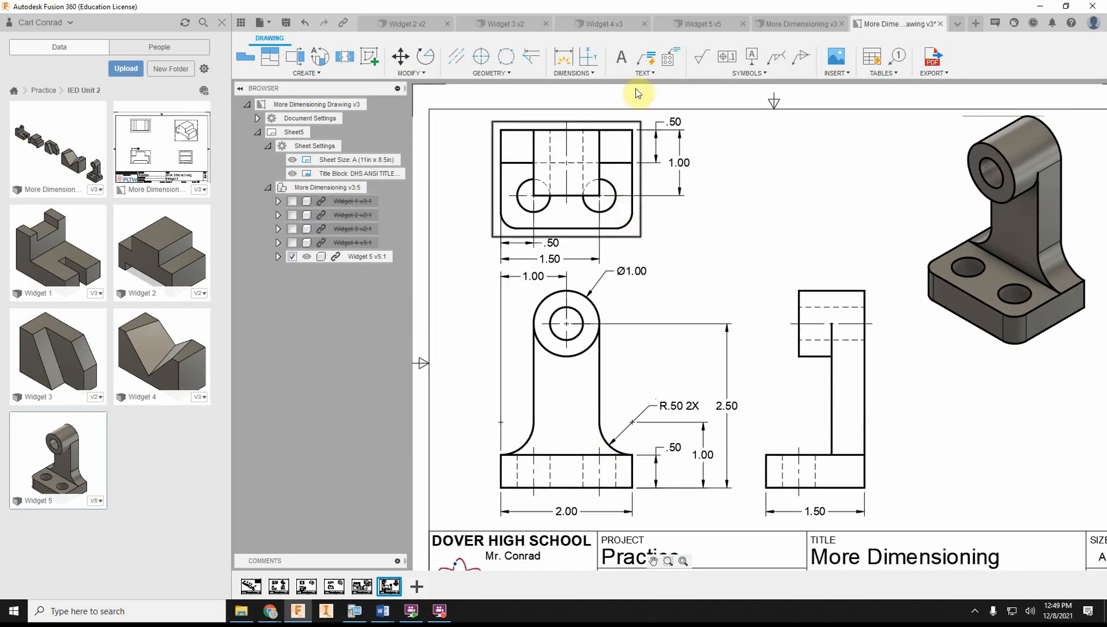
{"action": "left_click", "coordinate": [563, 56]}
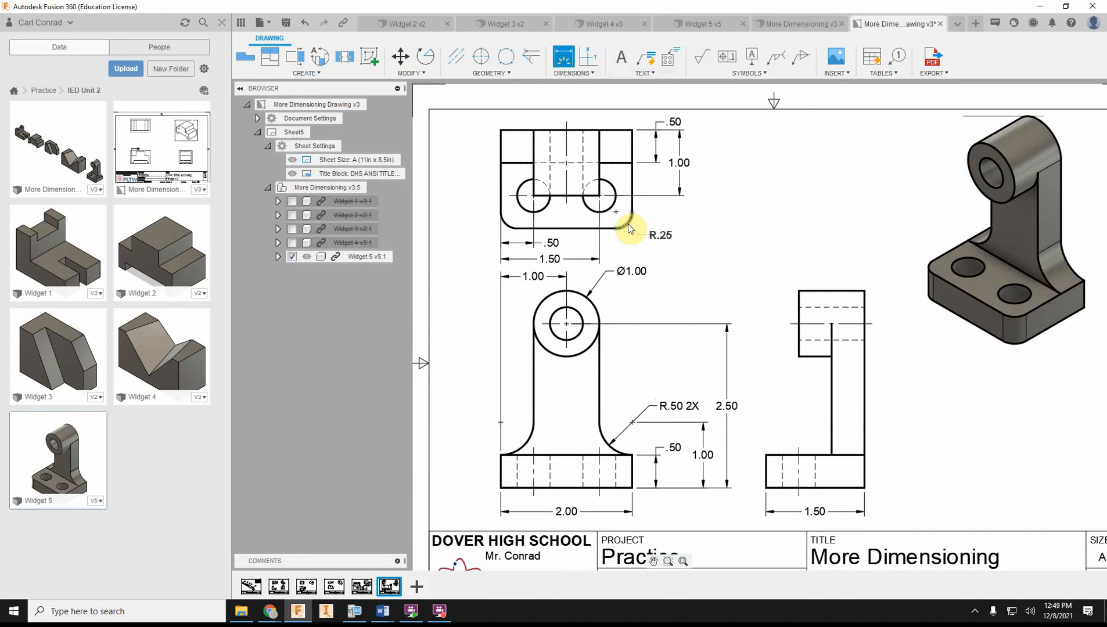
{"action": "left_click", "coordinate": [661, 239]}
{"action": "double_click", "coordinate": [665, 238]}
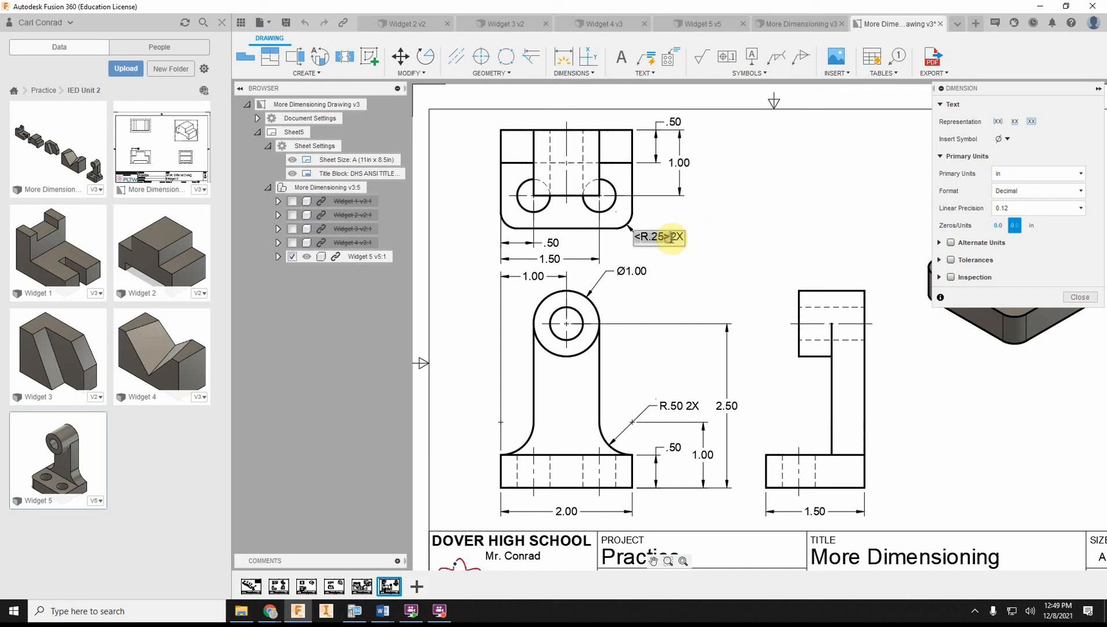
{"action": "left_click", "coordinate": [805, 245]}
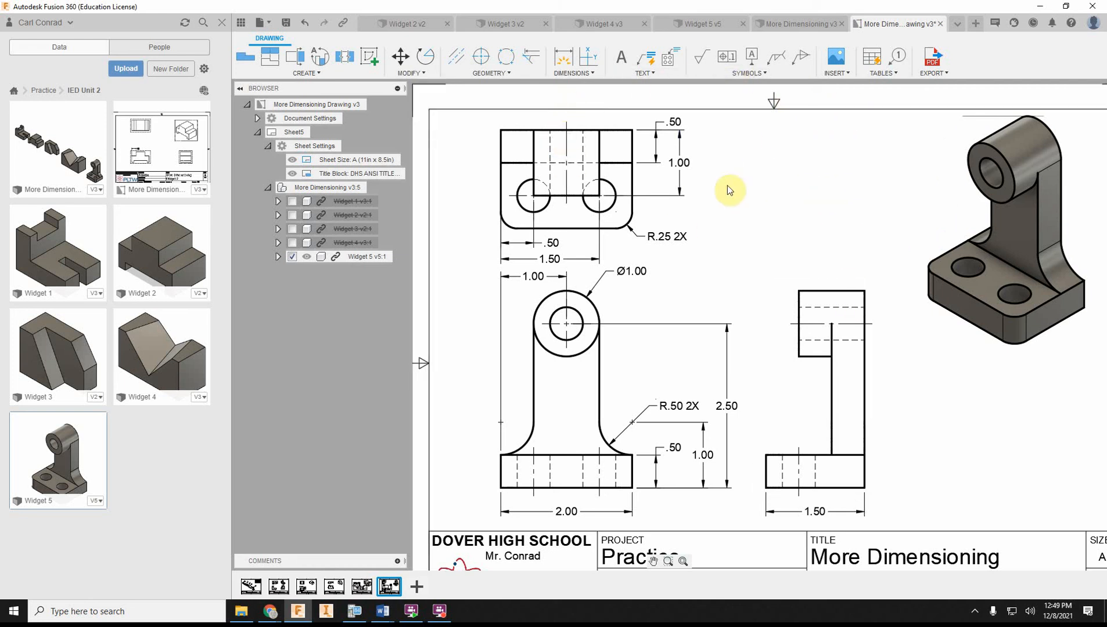
- Add hole and thread notes to the right base hole in the top view and the boss hole in the front view
{"action": "left_click", "coordinate": [588, 73]}
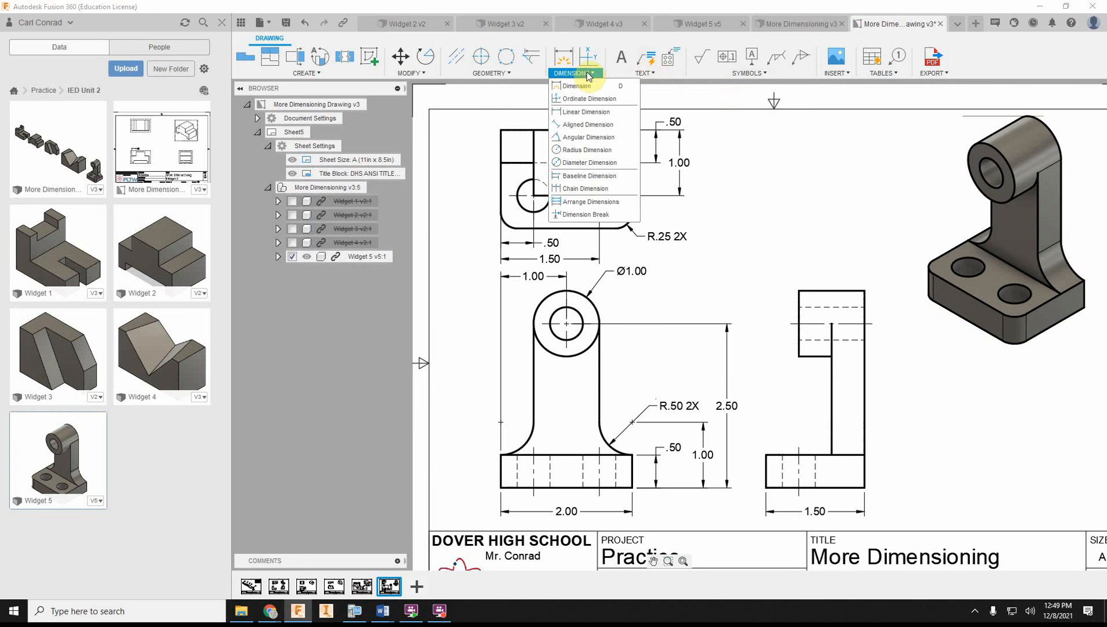
{"action": "left_click", "coordinate": [645, 74]}
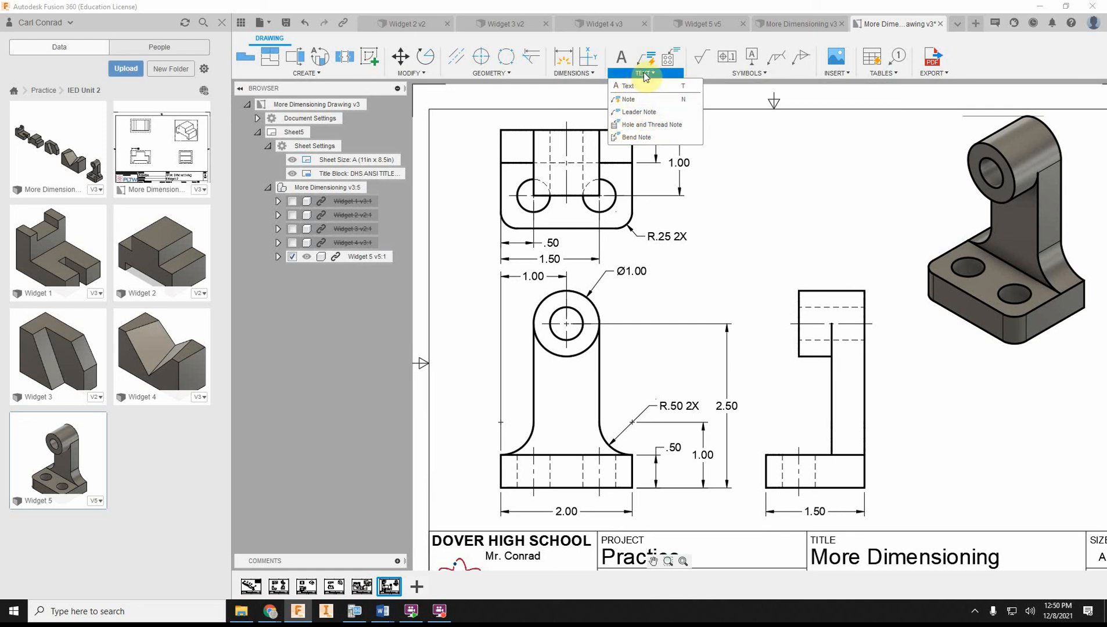
{"action": "left_click", "coordinate": [640, 124]}
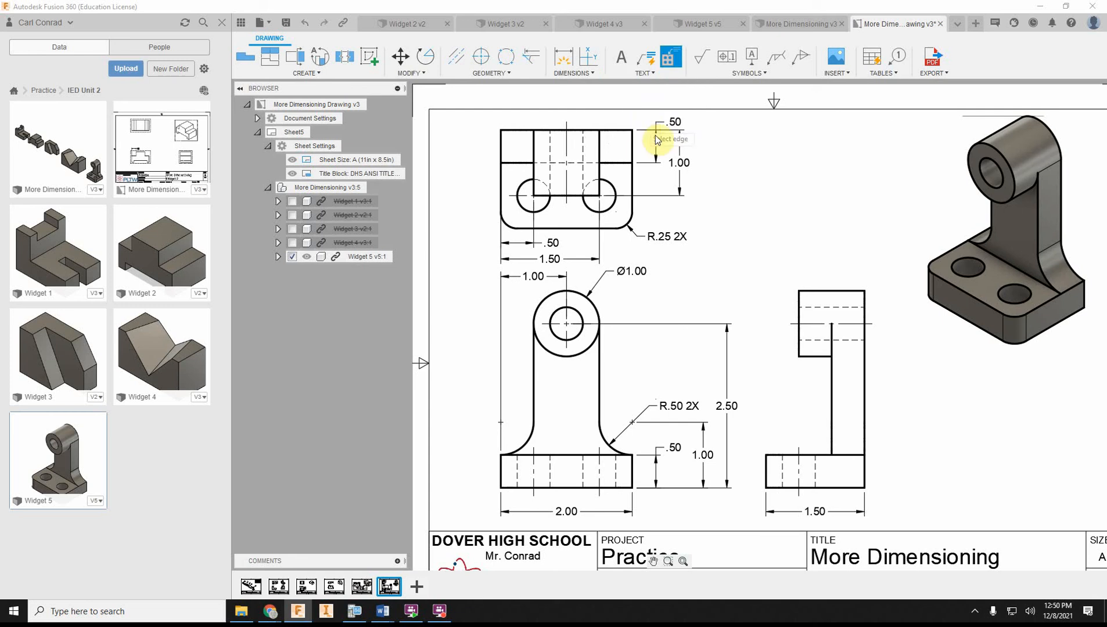
{"action": "left_click", "coordinate": [616, 208]}
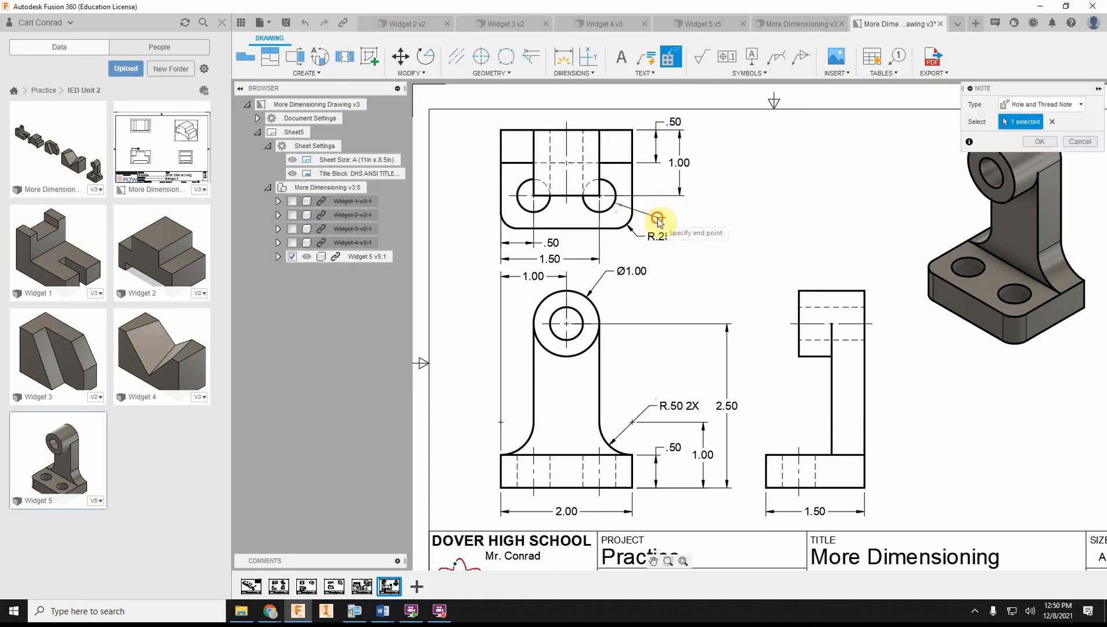
{"action": "left_click", "coordinate": [662, 214]}
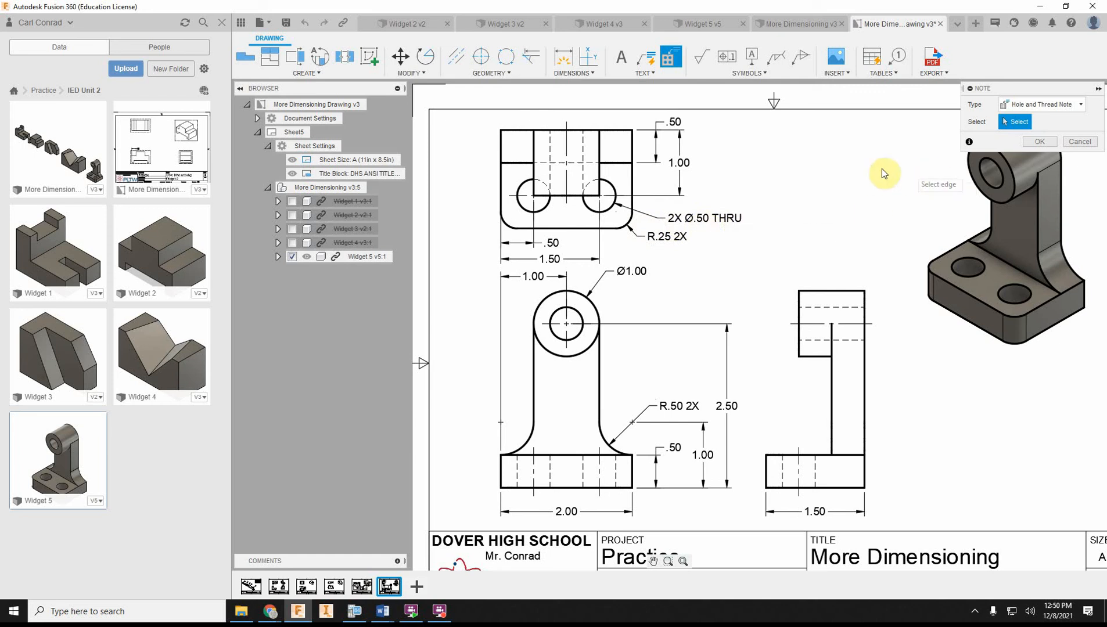
{"action": "left_click", "coordinate": [580, 316]}
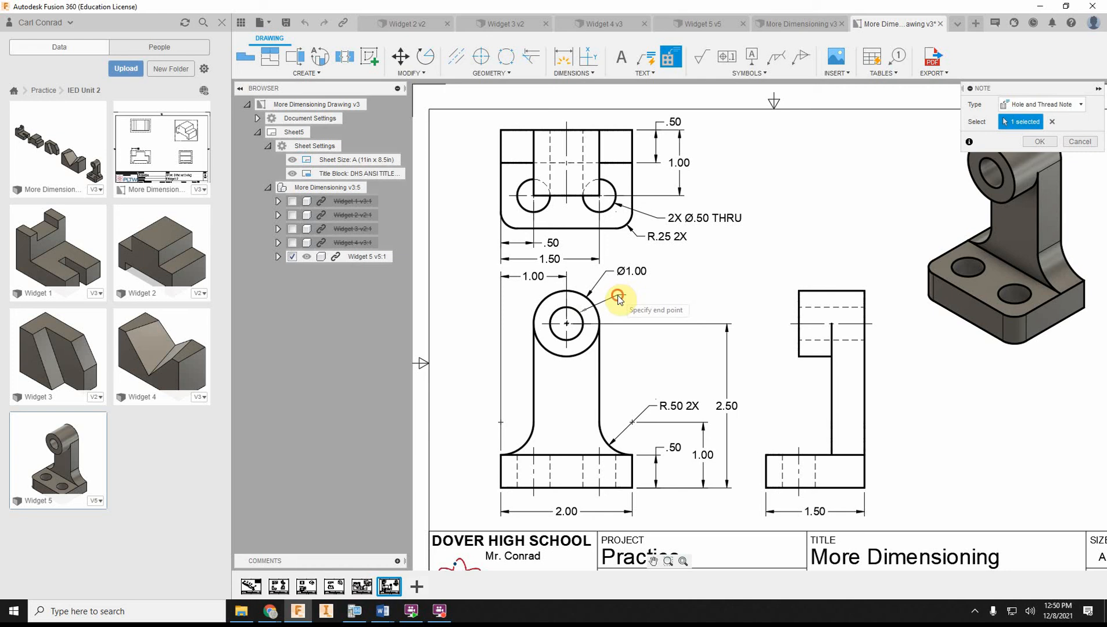
{"action": "left_click", "coordinate": [620, 298]}
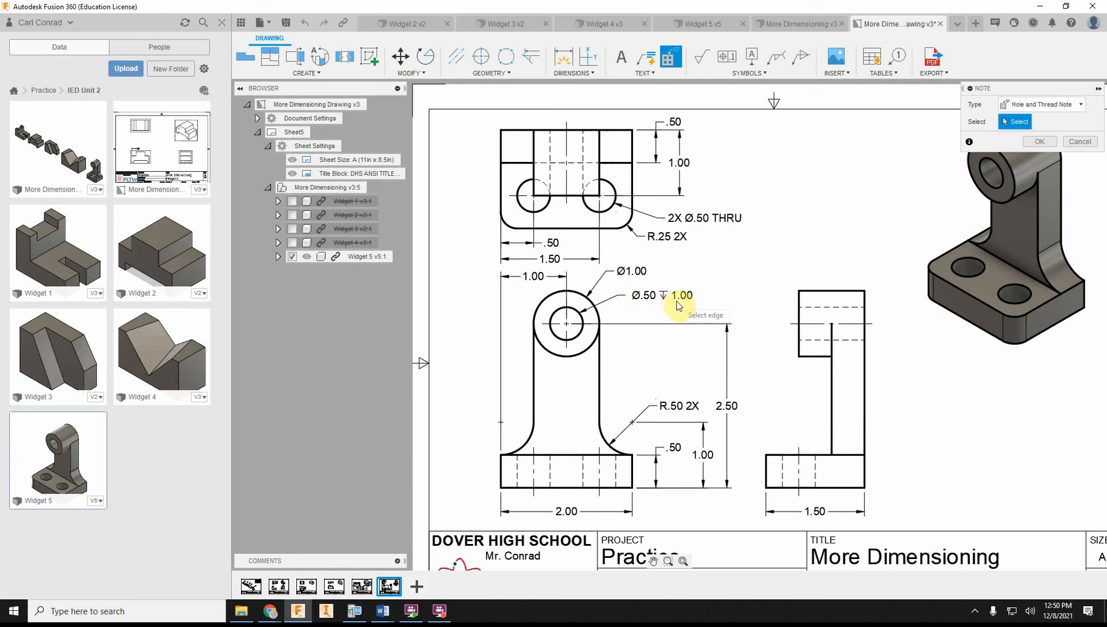
{"action": "left_click", "coordinate": [1037, 145]}
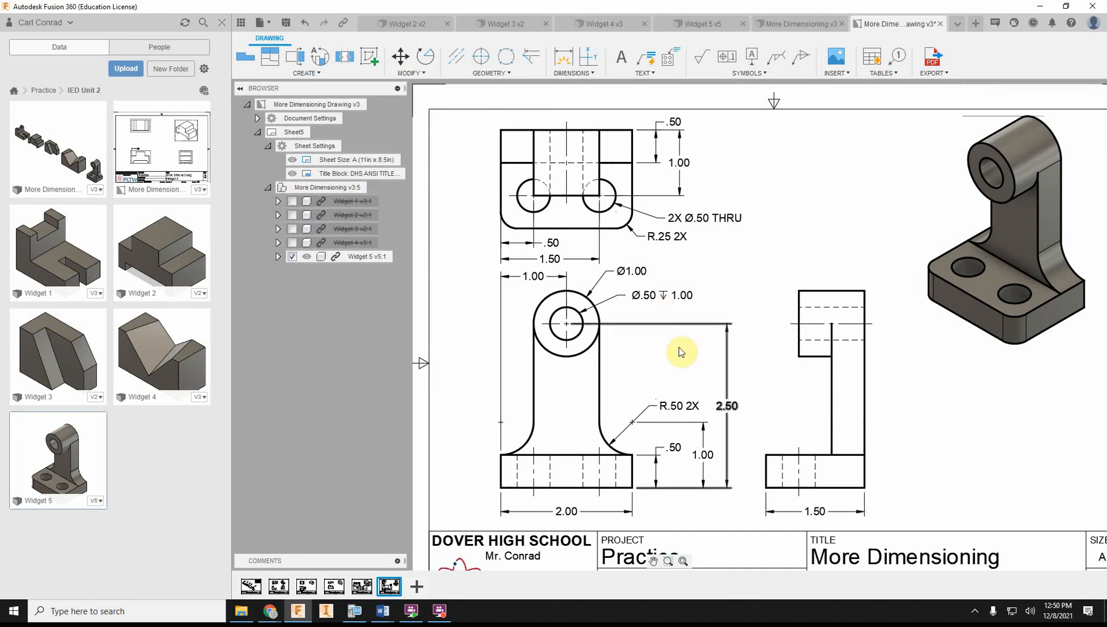
{"action": "scroll", "coordinate": [668, 326], "scroll_direction": "up", "scroll_amount": 2}
{"action": "scroll", "coordinate": [663, 357], "scroll_direction": "down", "scroll_amount": 2}
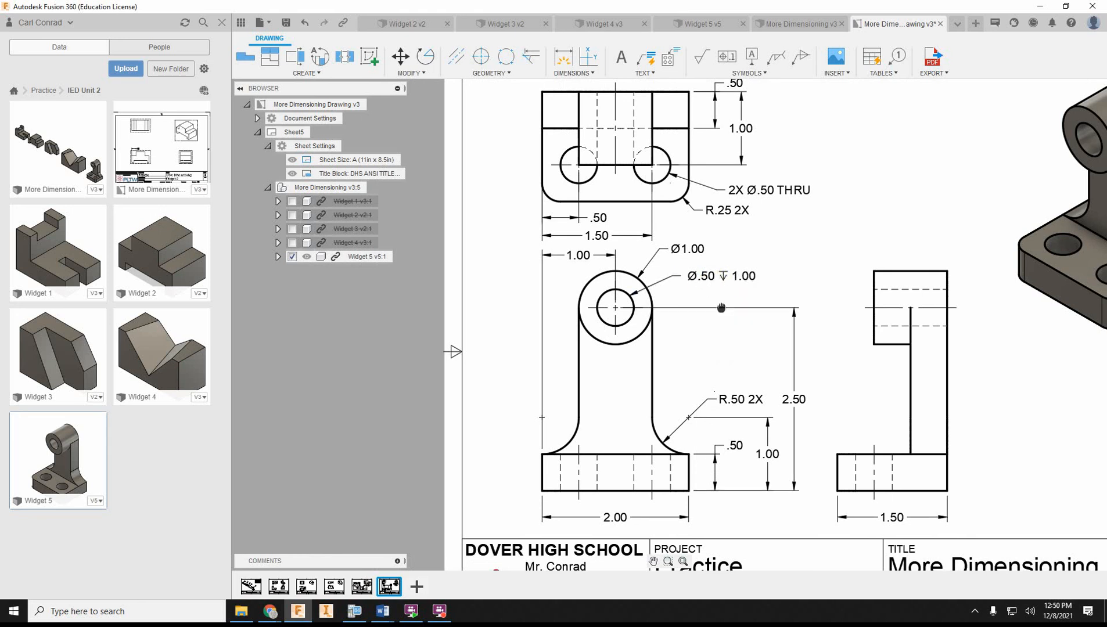
{"action": "middle_click_drag", "start_coordinate": [721, 308], "coordinate": [709, 321]}
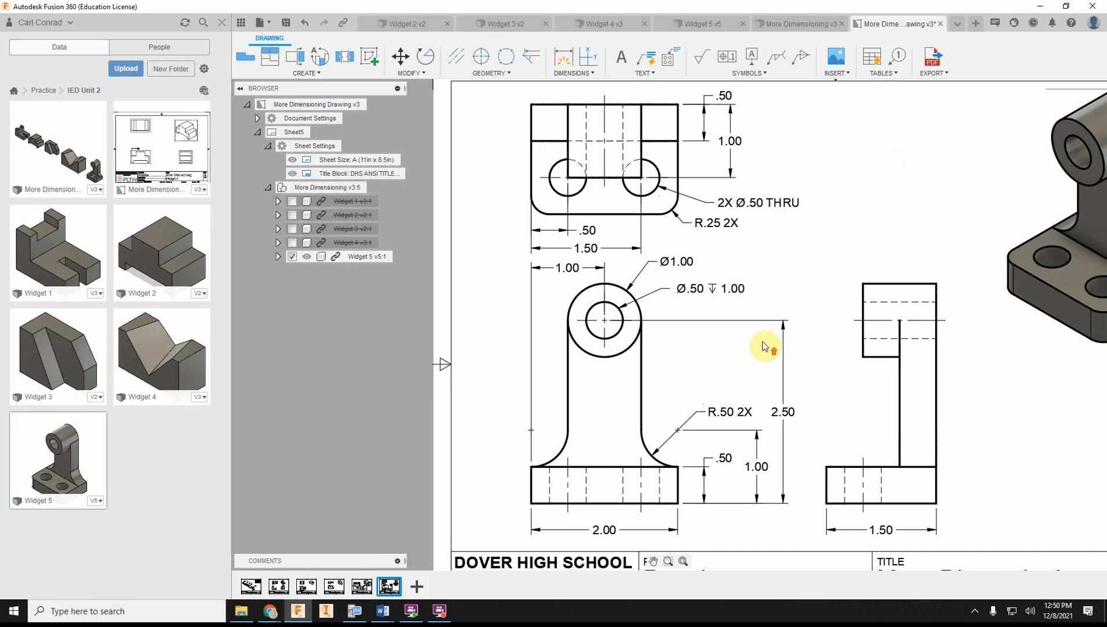
{"action": "scroll", "coordinate": [755, 334], "scroll_direction": "down", "scroll_amount": 2}
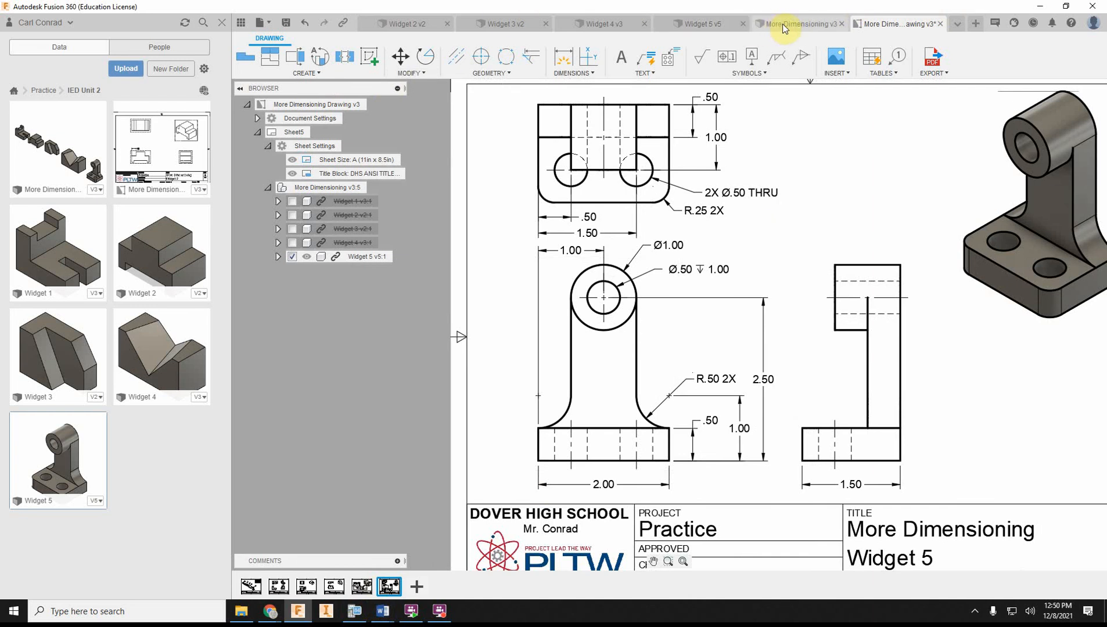
- In the Widget 5 model, set the boss hole's extents to All and save the design
{"action": "left_click", "coordinate": [715, 24]}
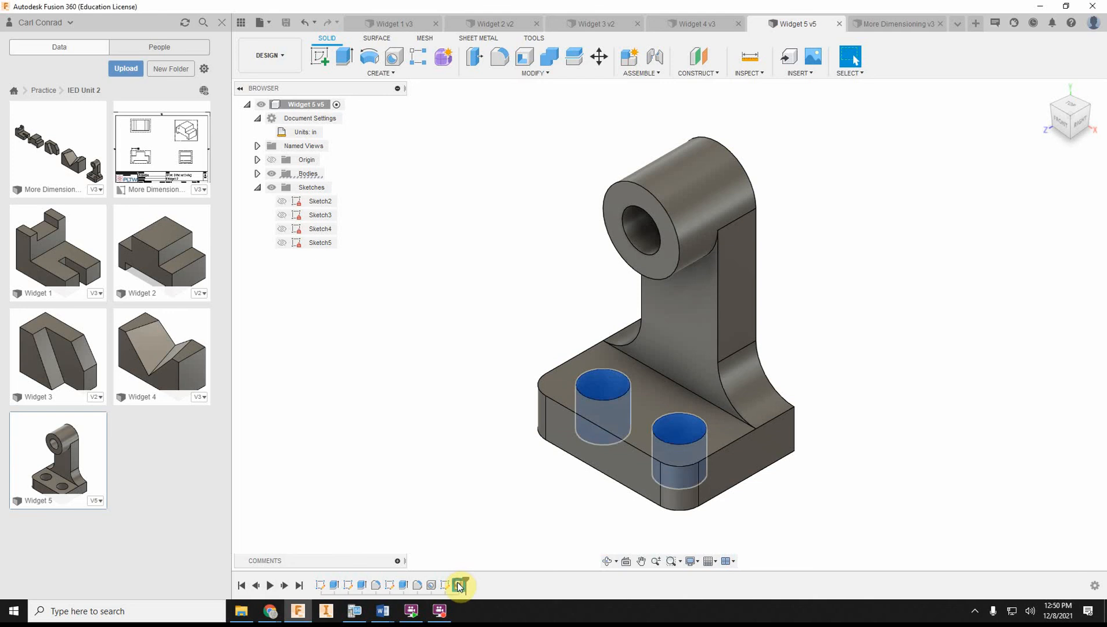
{"action": "right_click", "coordinate": [432, 584]}
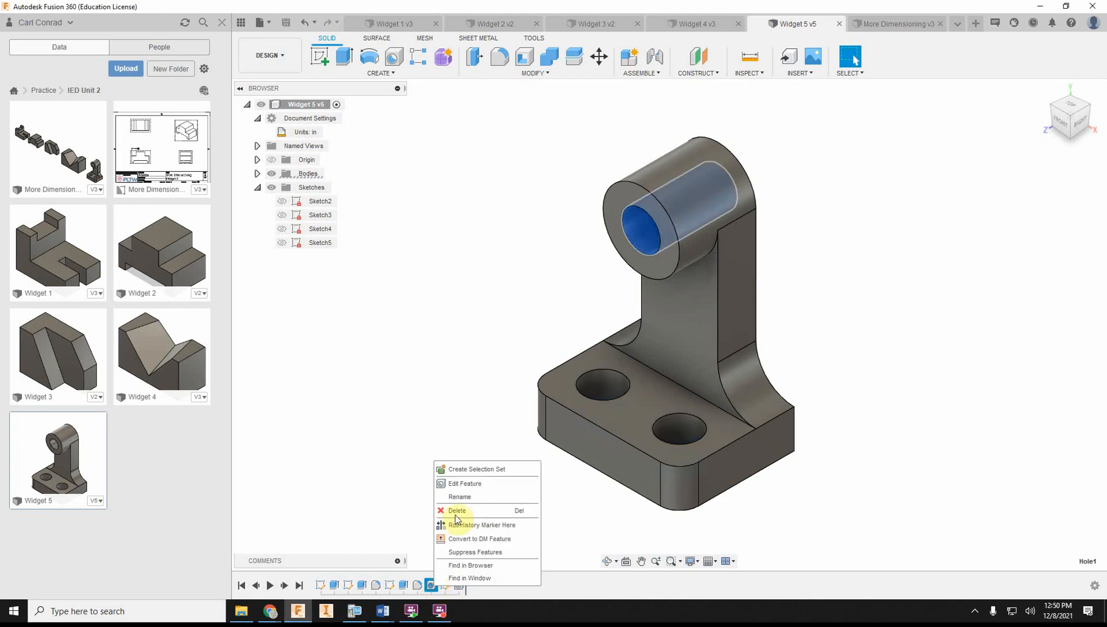
{"action": "left_click", "coordinate": [455, 486]}
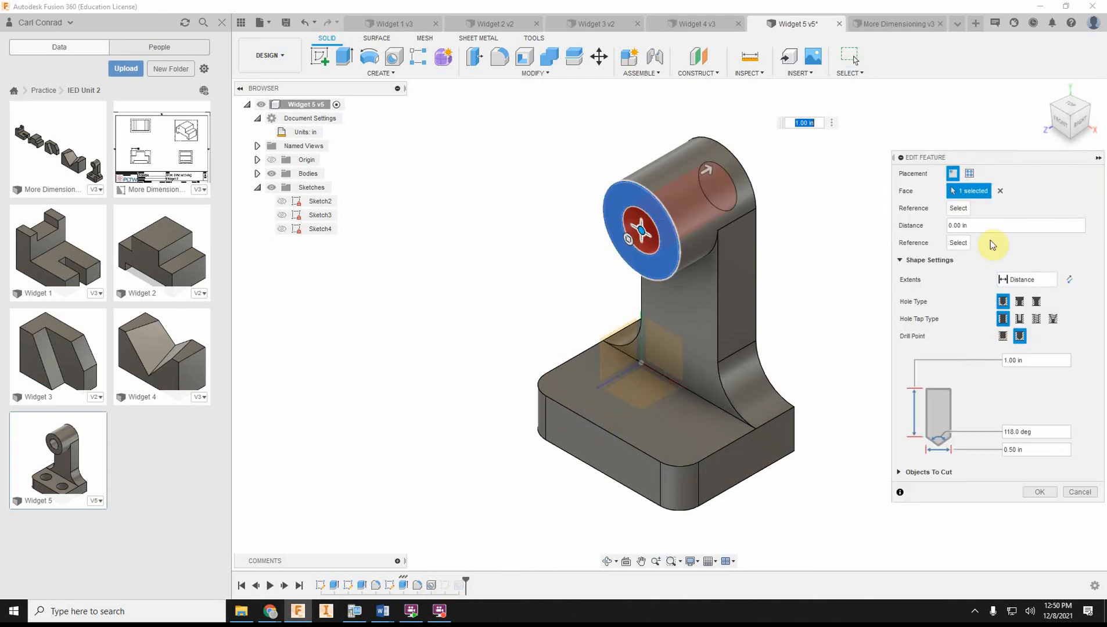
{"action": "left_click", "coordinate": [1028, 280]}
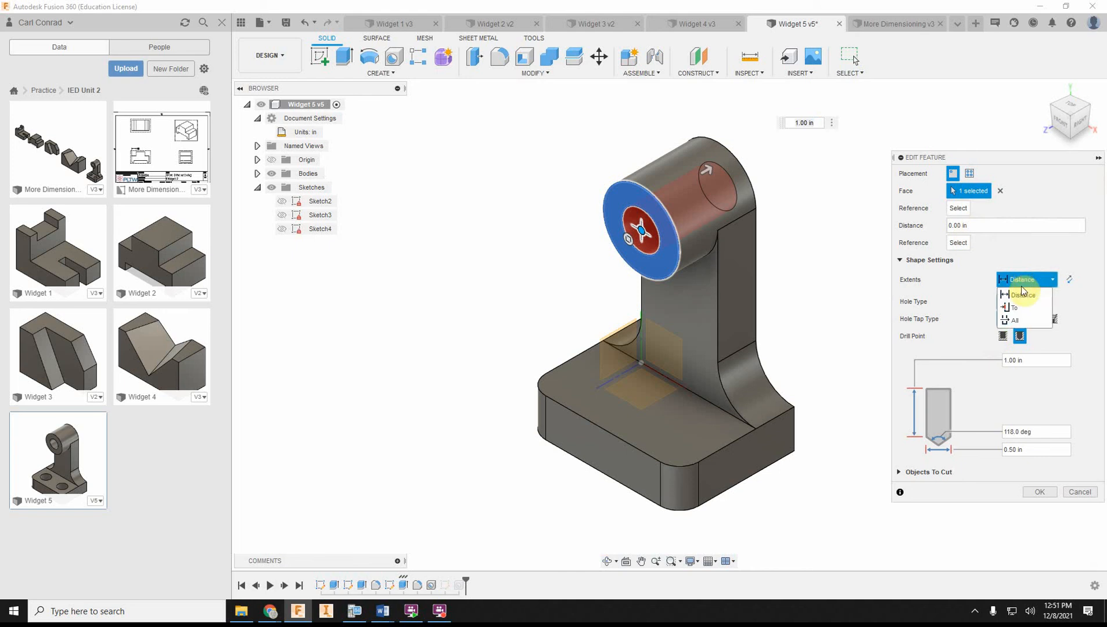
{"action": "left_click", "coordinate": [1018, 319]}
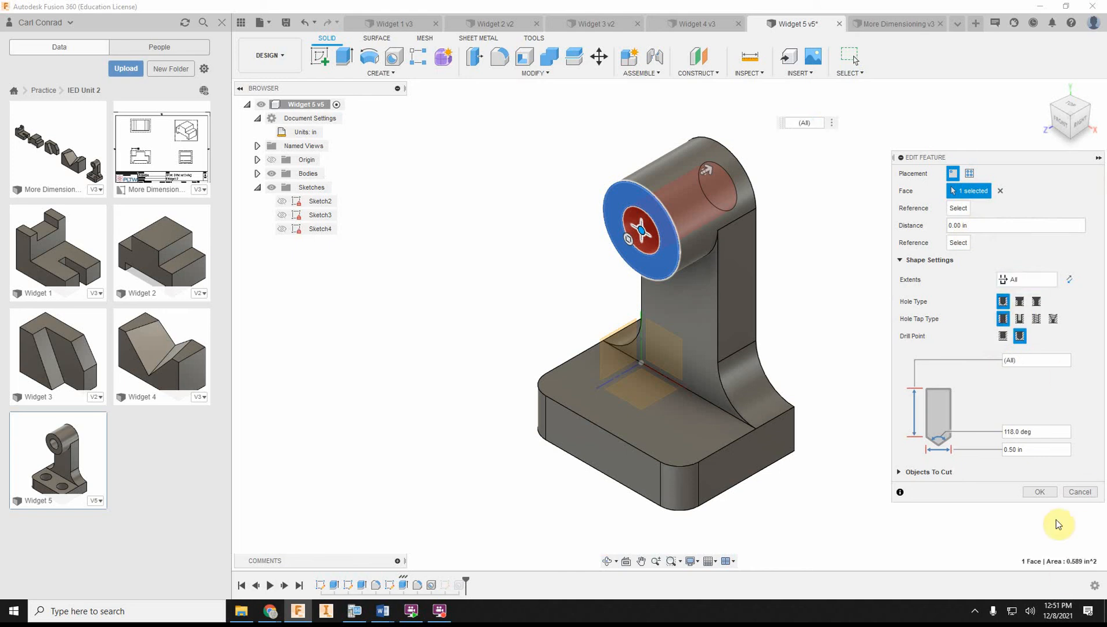
{"action": "left_click", "coordinate": [1040, 492]}
{"action": "left_click", "coordinate": [286, 22]}
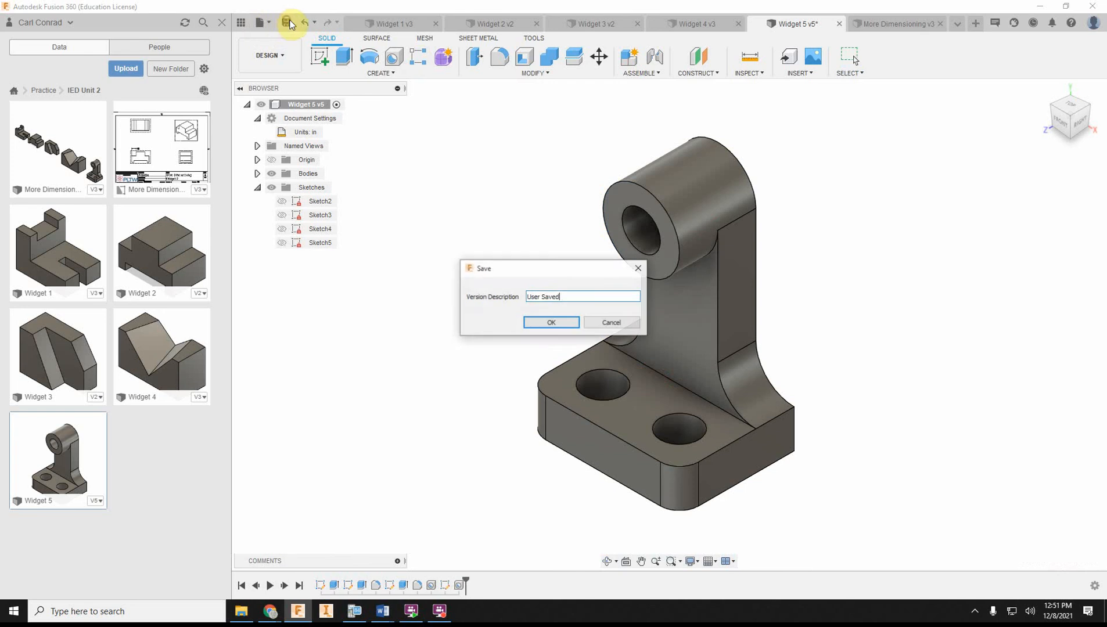
{"action": "left_click", "coordinate": [552, 322]}
- Update the out-of-date Widget 5 reference in the More Dimensioning assembly and save the assembly
{"action": "left_click", "coordinate": [922, 23]}
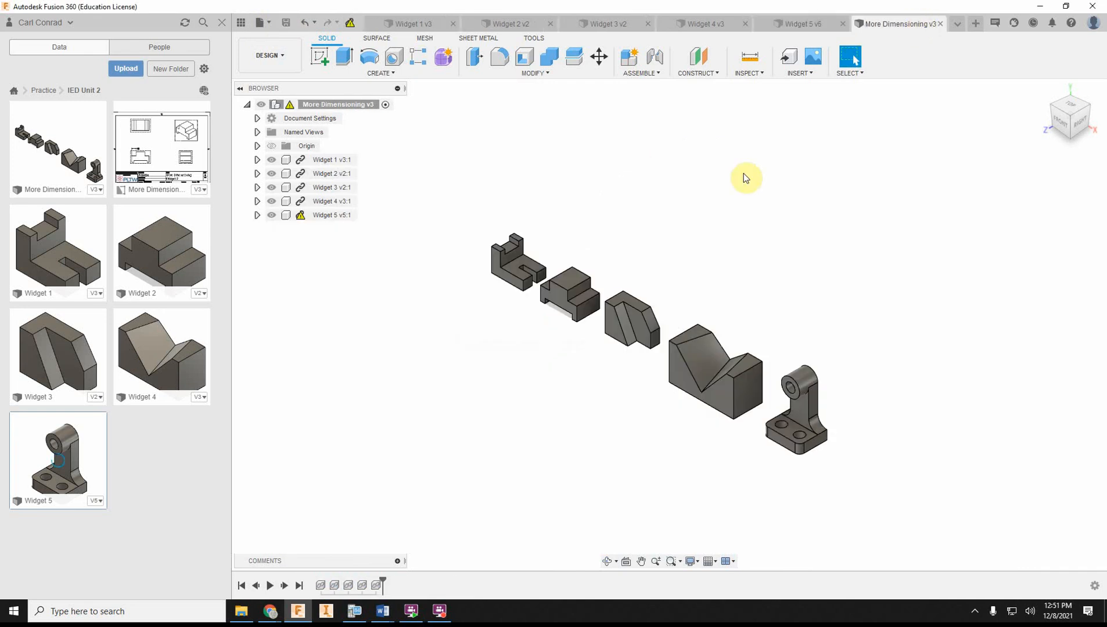
{"action": "left_click", "coordinate": [350, 23]}
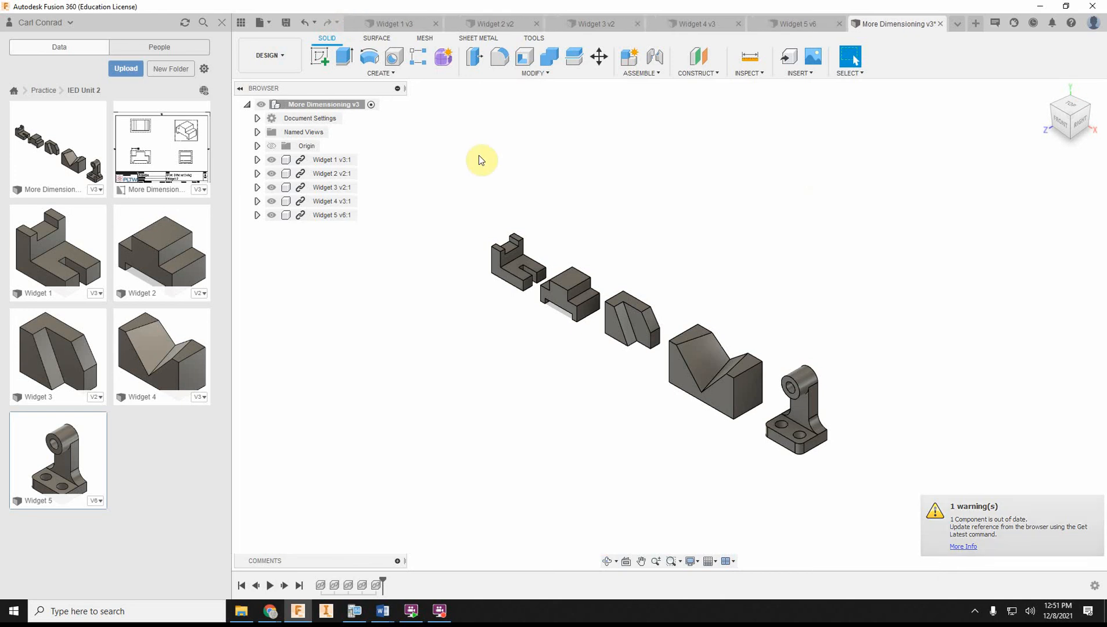
{"action": "left_click", "coordinate": [286, 22]}
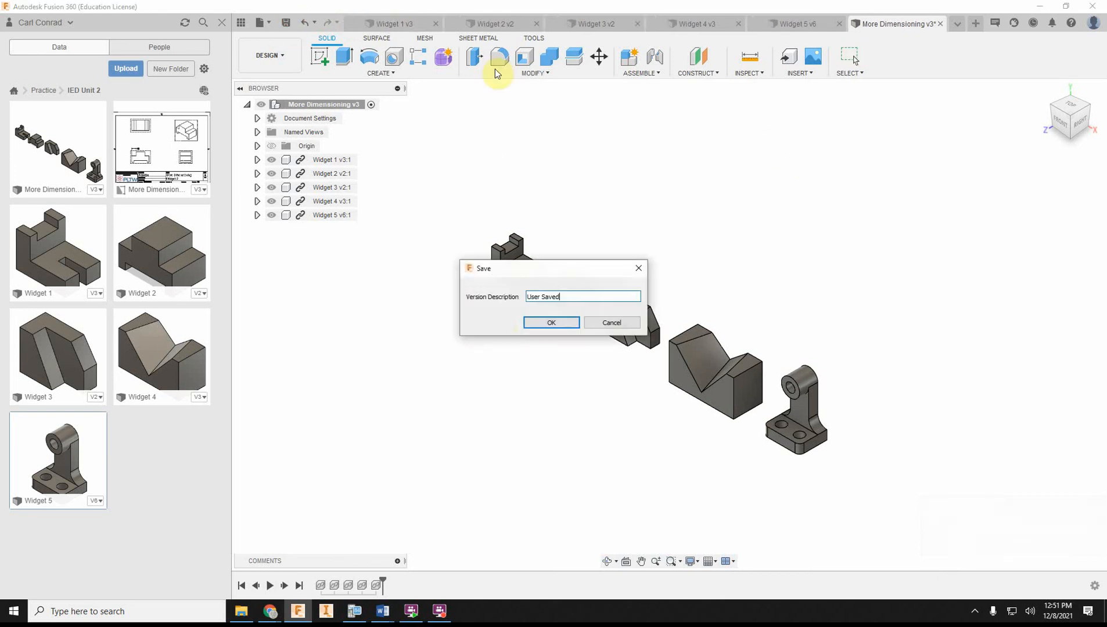
{"action": "left_click", "coordinate": [548, 323]}
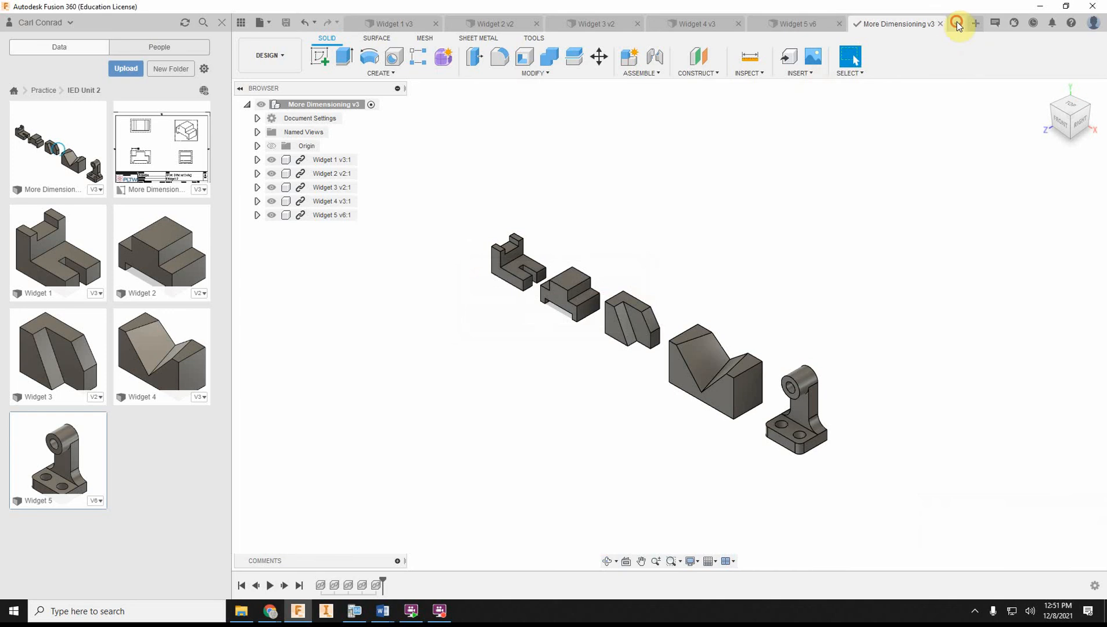
- Return to the More Dimensioning drawing and update it from the changed design, then check the boss hole's note
{"action": "left_click", "coordinate": [957, 22]}
{"action": "left_click", "coordinate": [923, 117]}
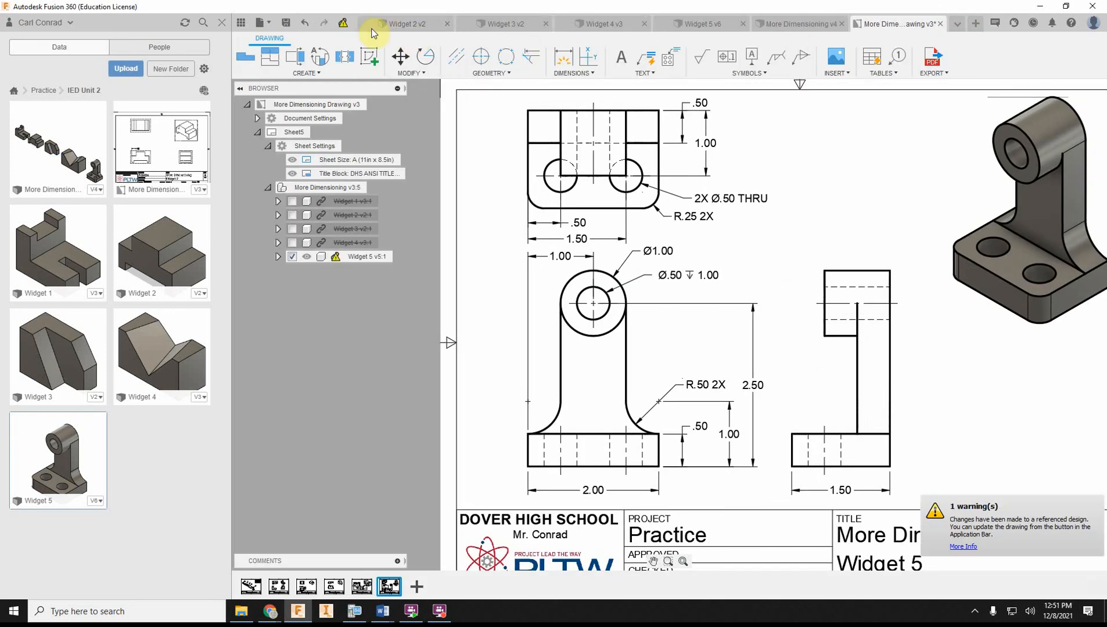
{"action": "left_click", "coordinate": [344, 22]}
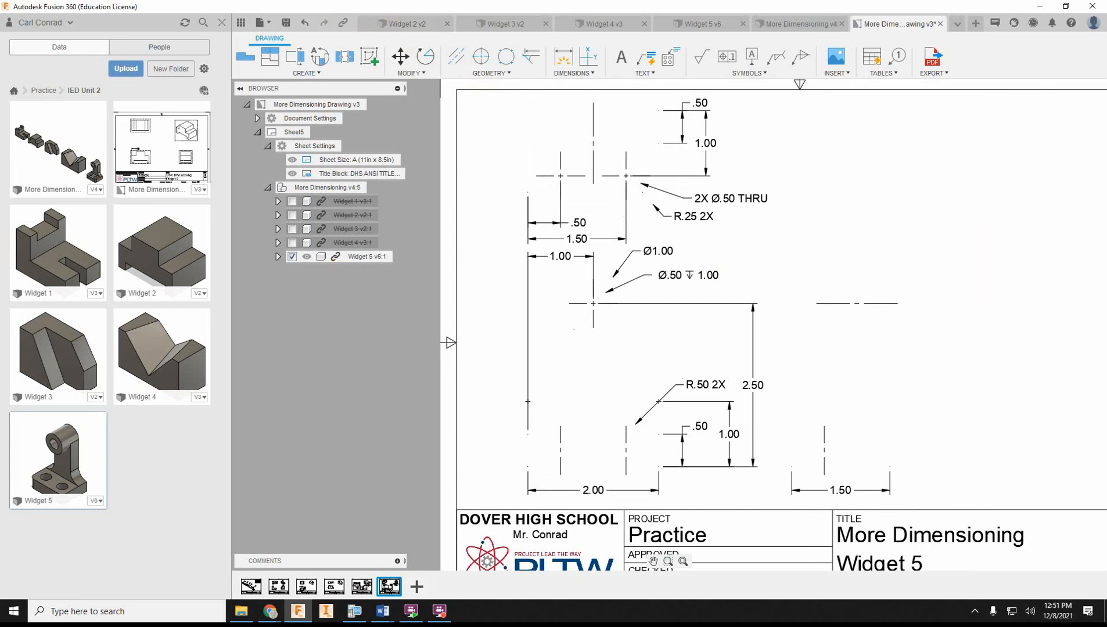
{"action": "scroll", "coordinate": [679, 301], "scroll_direction": "up", "scroll_amount": 4}
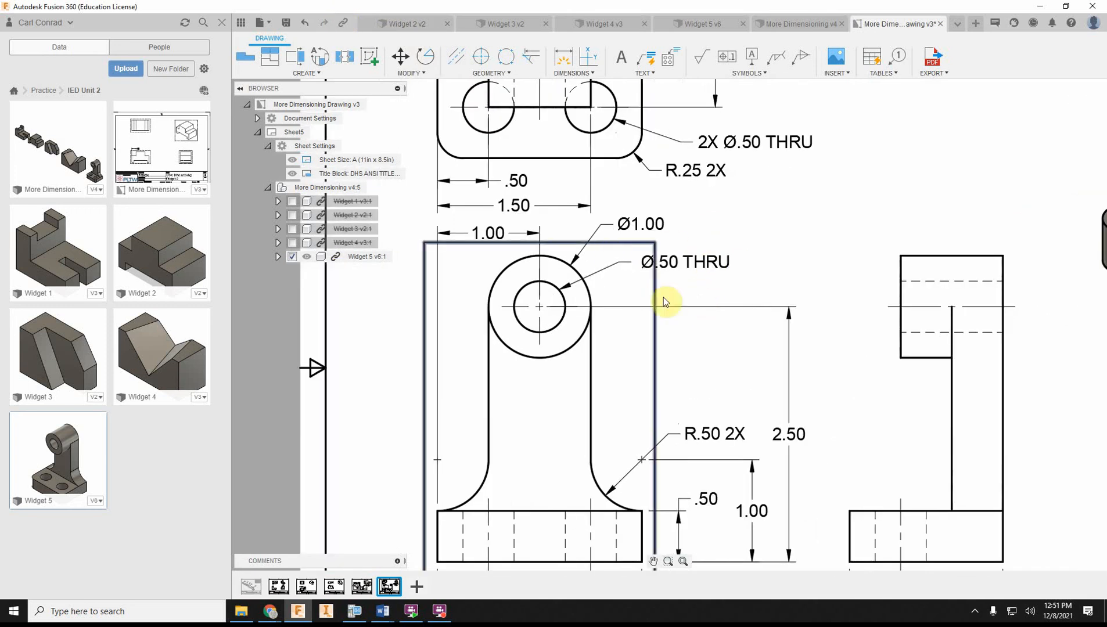
{"action": "scroll", "coordinate": [699, 289], "scroll_direction": "down", "scroll_amount": 4}
{"action": "mouse_move", "coordinate": [723, 292]}
{"action": "middle_mouse_down"}
{"action": "mouse_move", "coordinate": [741, 273]}
{"action": "mouse_move", "coordinate": [691, 257]}
{"action": "middle_mouse_up"}
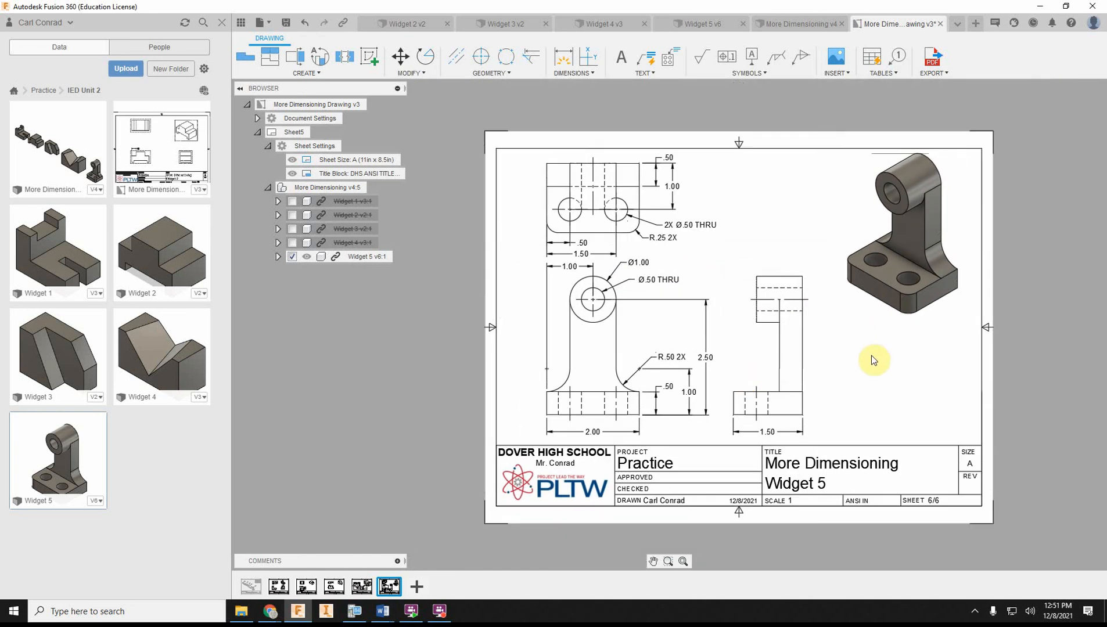
{"action": "scroll", "coordinate": [870, 363], "scroll_direction": "down", "scroll_amount": 2}
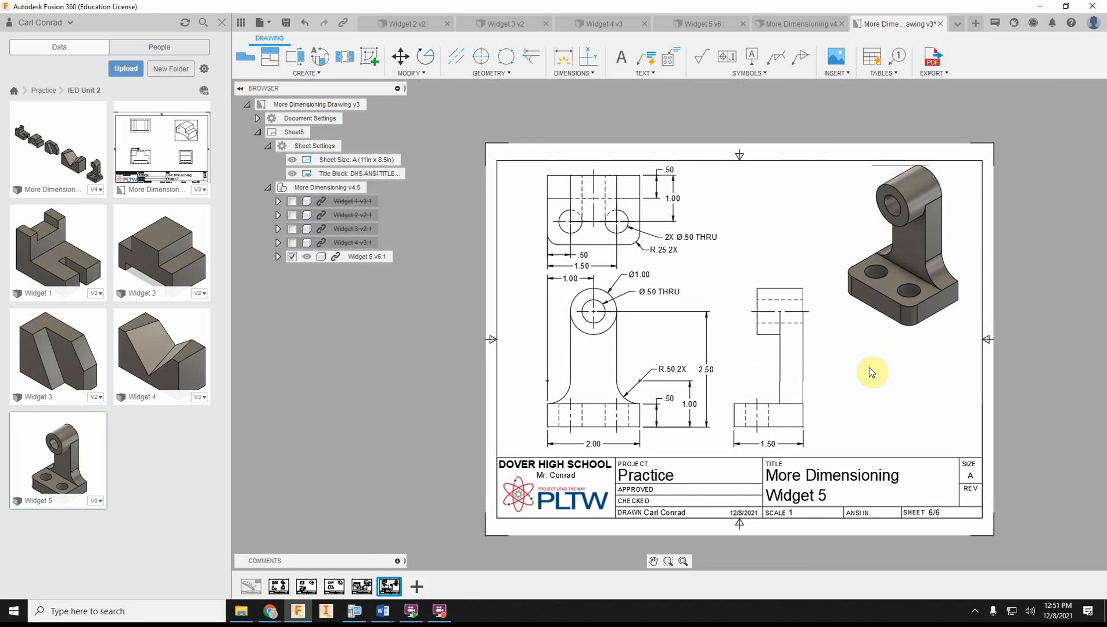